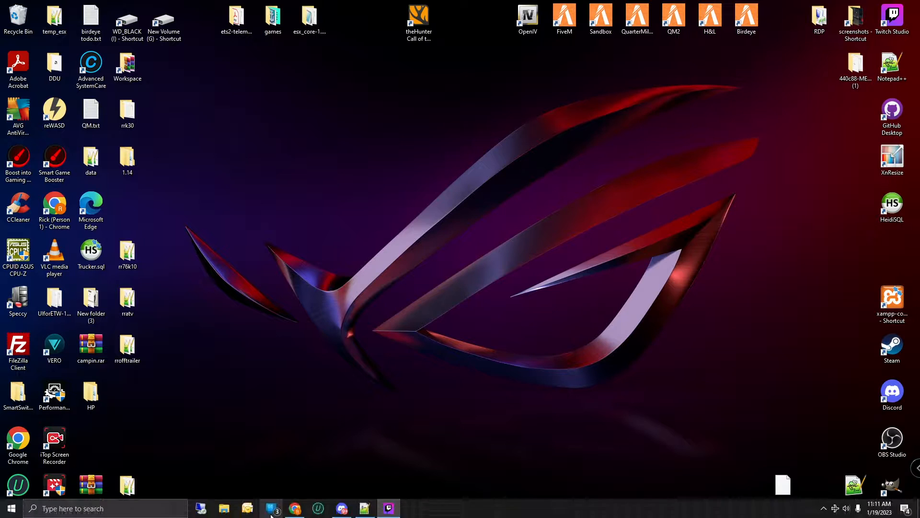
Step: Bring Chrome forward and switch to the 'XAMPP Installers and Downloads' tab
mouse_move(295, 512)
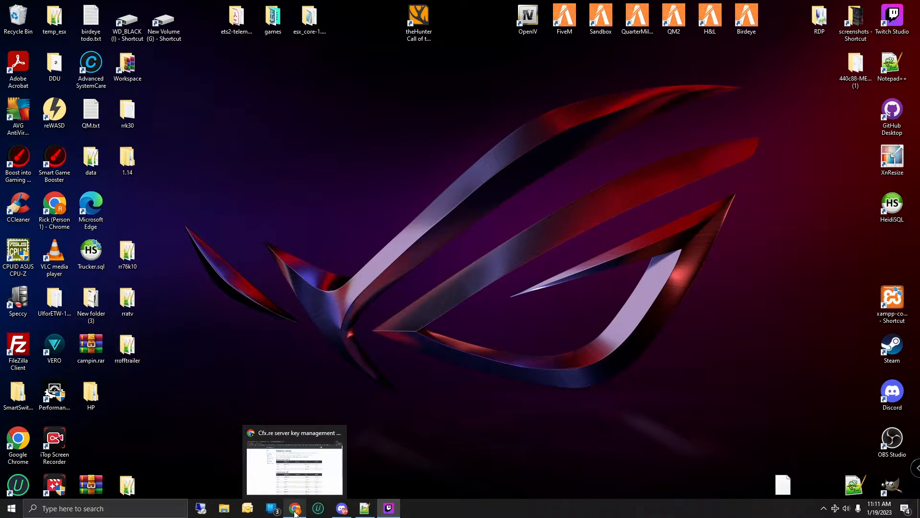
click(295, 512)
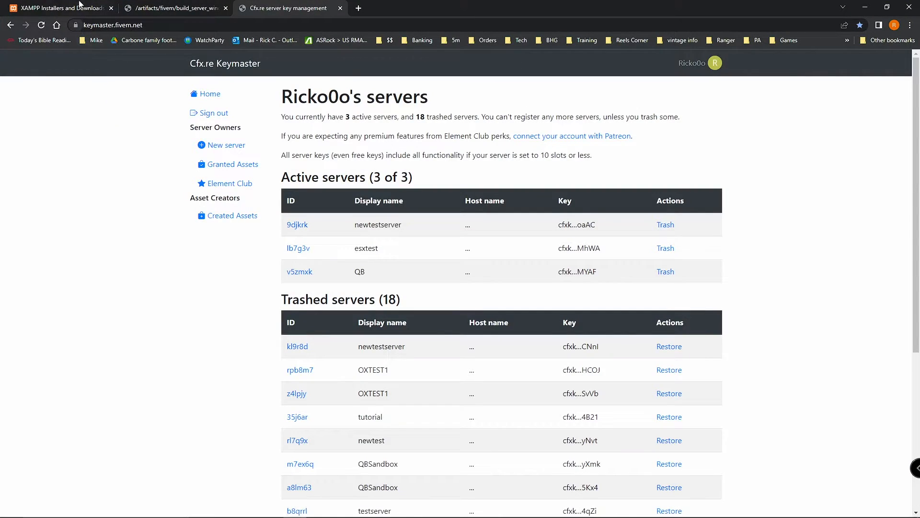
click(80, 6)
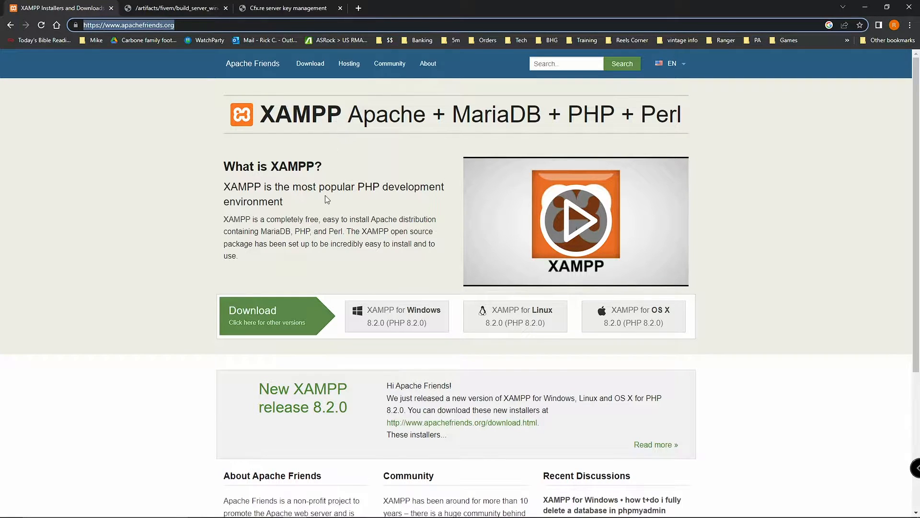
Step: Download the XAMPP for Windows 8.2.0 installer, then minimize Chrome to reveal the desktop
click(396, 324)
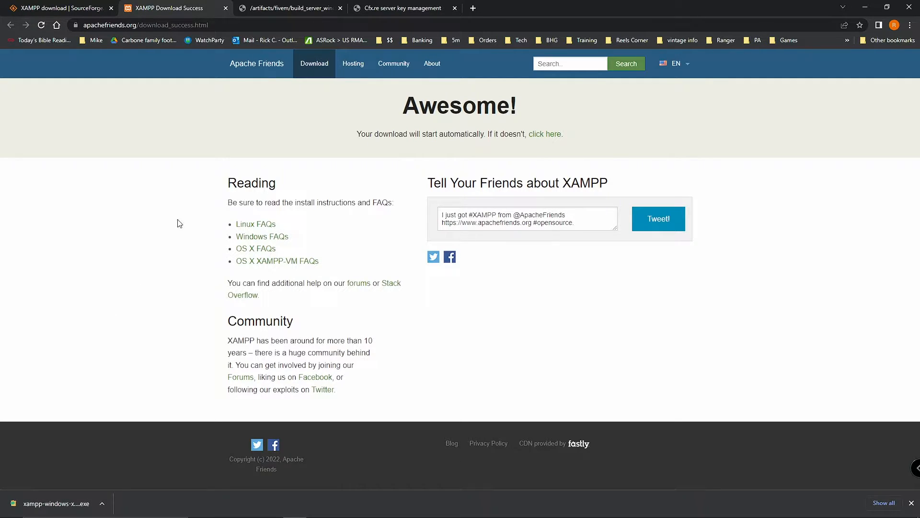
click(863, 8)
Step: Launch the XAMPP Control Panel, centre it, and stop the Apache and MySQL services
double_click(900, 296)
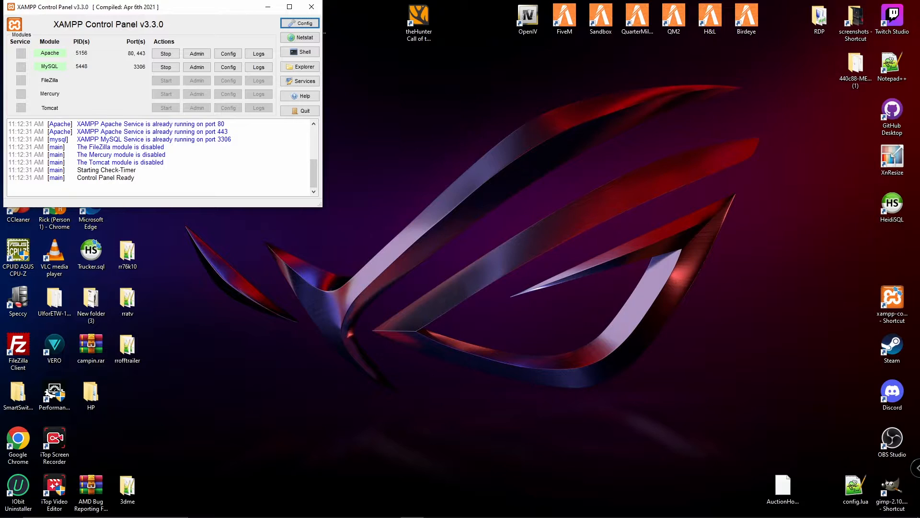
drag(204, 7, 467, 95)
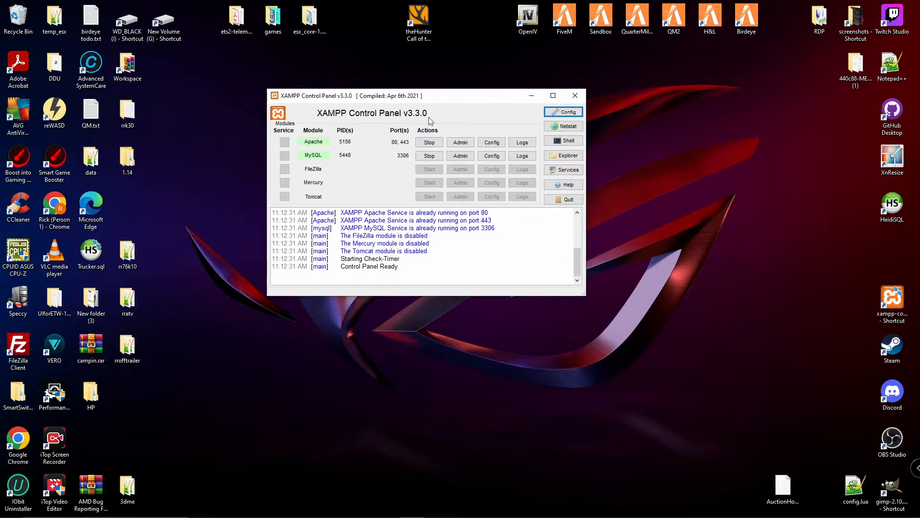
click(429, 142)
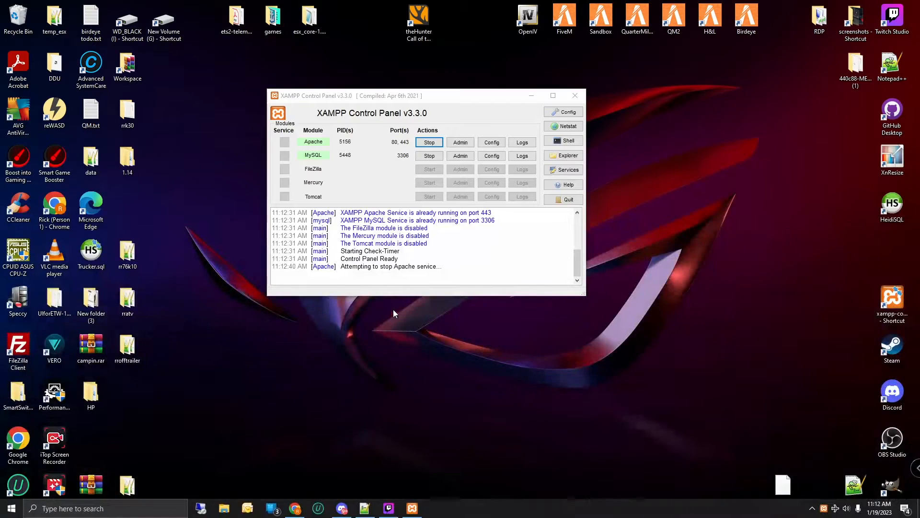
click(429, 155)
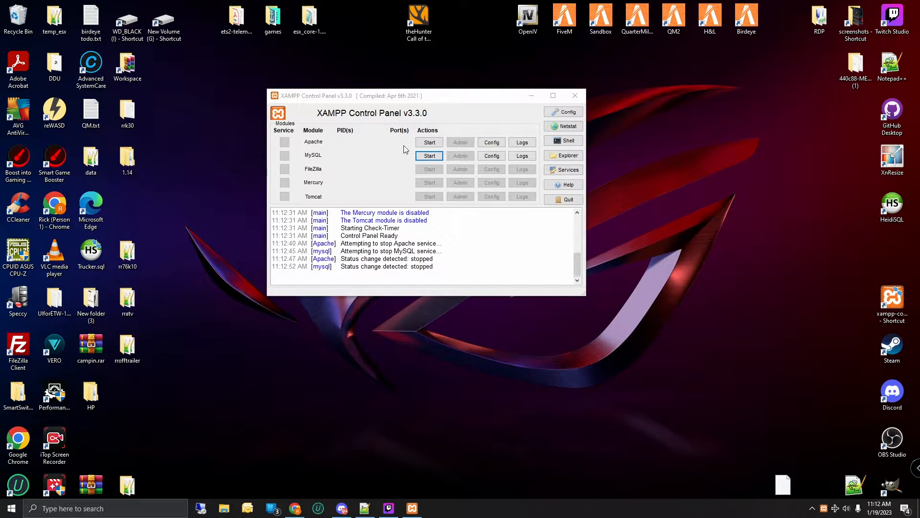
Step: Start Apache and MySQL again, approve the administrator prompt, and minimize the panel
click(429, 143)
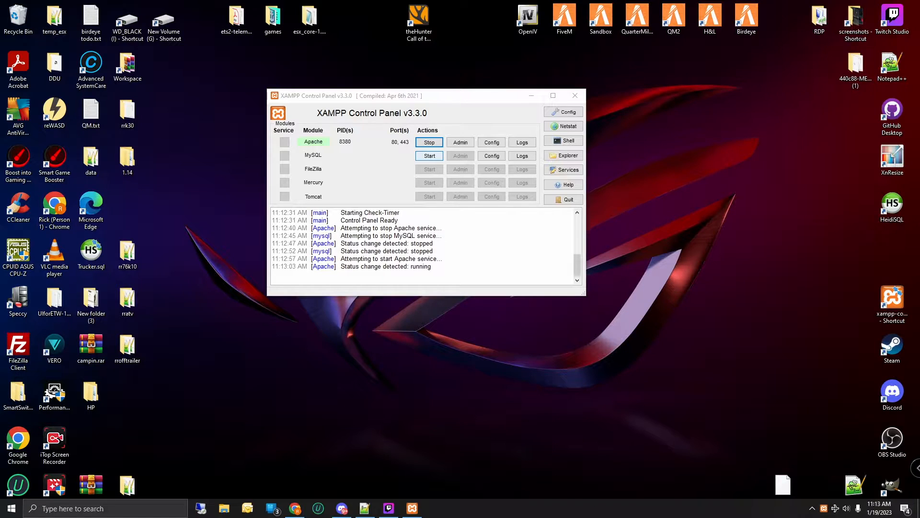
click(431, 155)
mouse_move(434, 510)
click(433, 469)
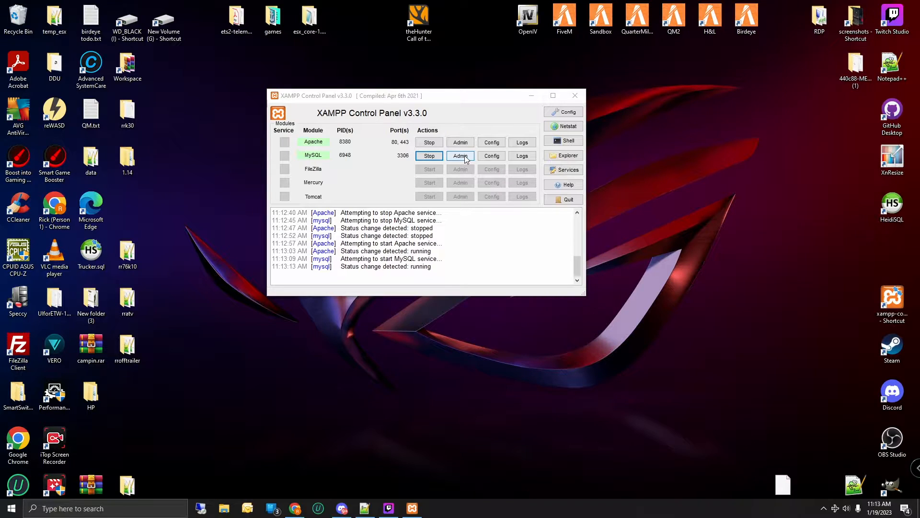
click(530, 96)
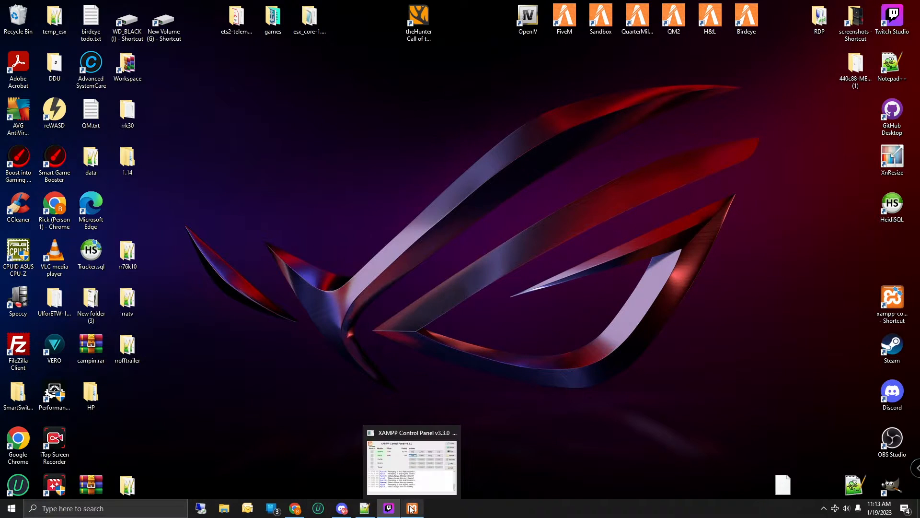
Step: Close the XAMPP Download Success tab and show the runtime.fivem.net Windows server builds list
click(302, 509)
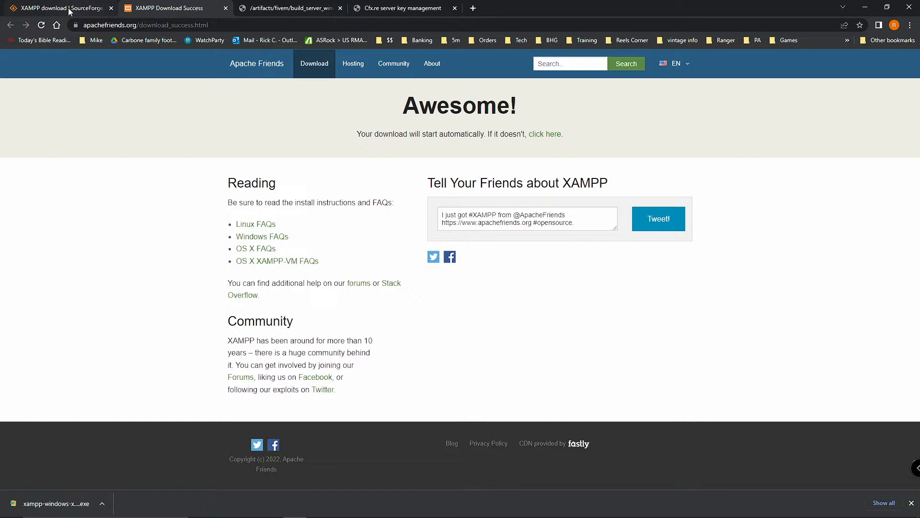
click(224, 9)
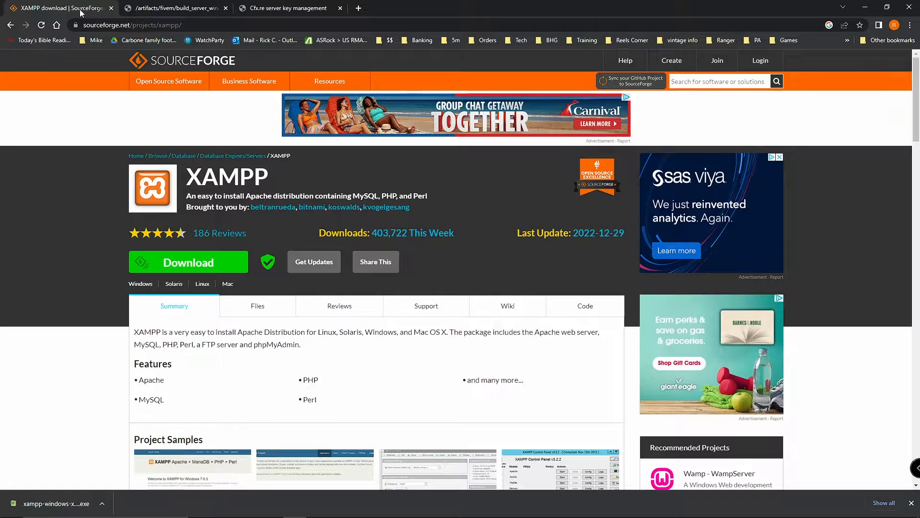
click(159, 10)
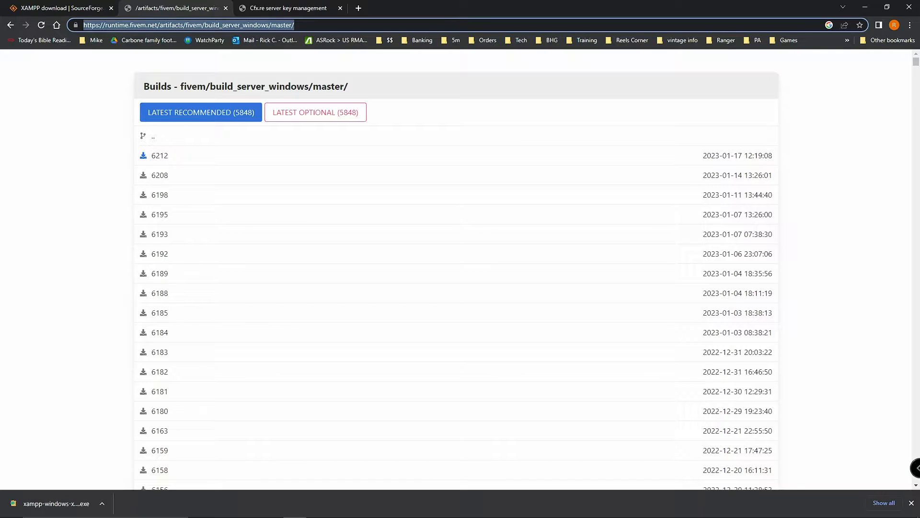
drag(919, 135, 661, 120)
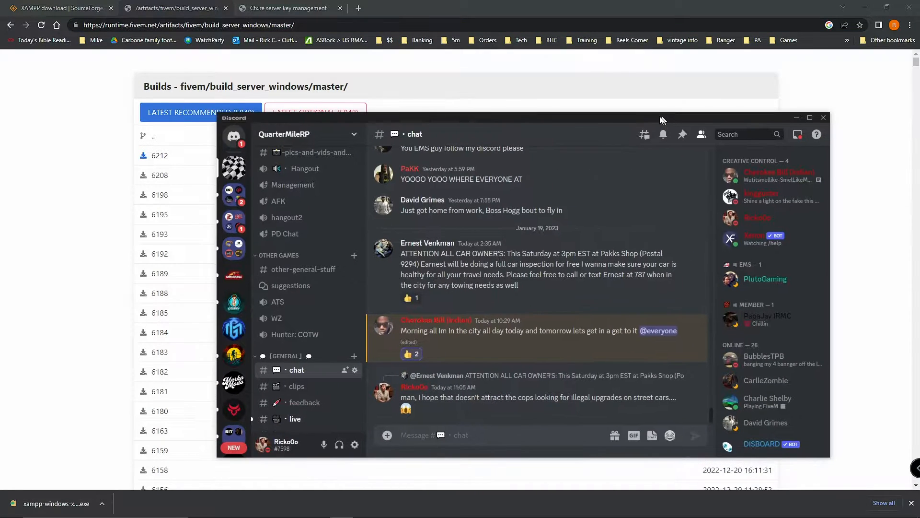
Step: Read the txAdmin Discord server's #fivem and #txadmin channels, then push Discord off to the right
click(232, 199)
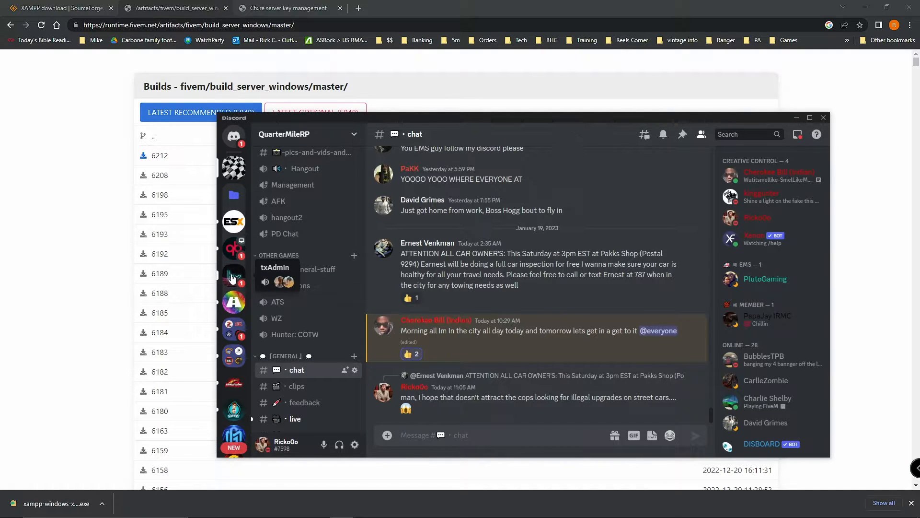
click(232, 277)
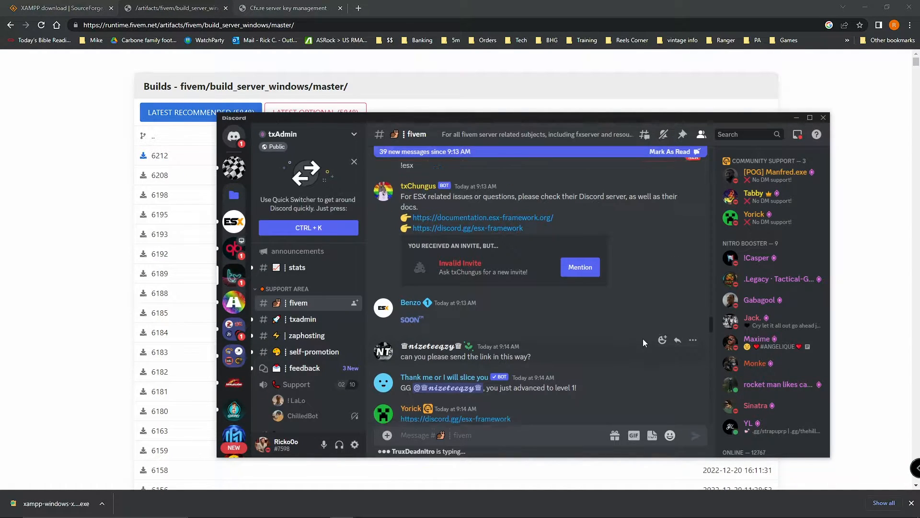
scroll(643, 339, down, 5)
scroll(639, 331, down, 15)
scroll(638, 330, down, 5)
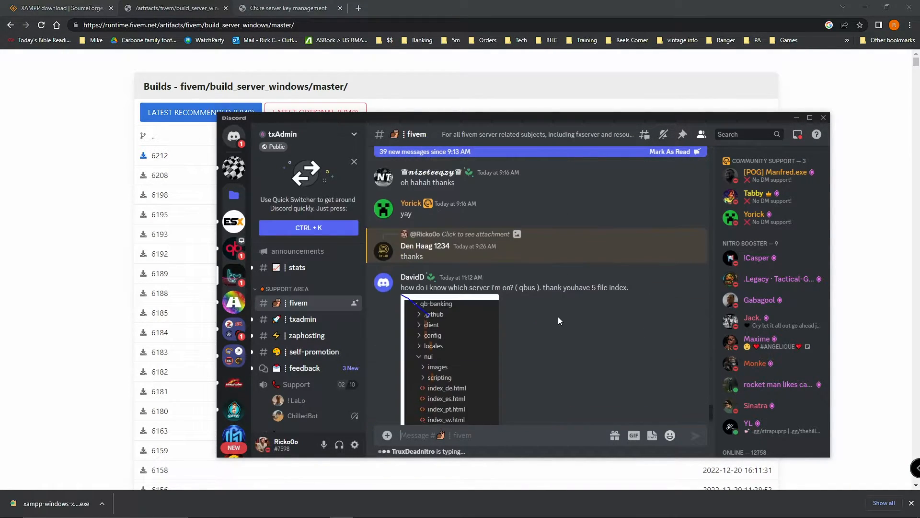
scroll(558, 316, up, 10)
scroll(558, 316, up, 10)
scroll(559, 317, up, 10)
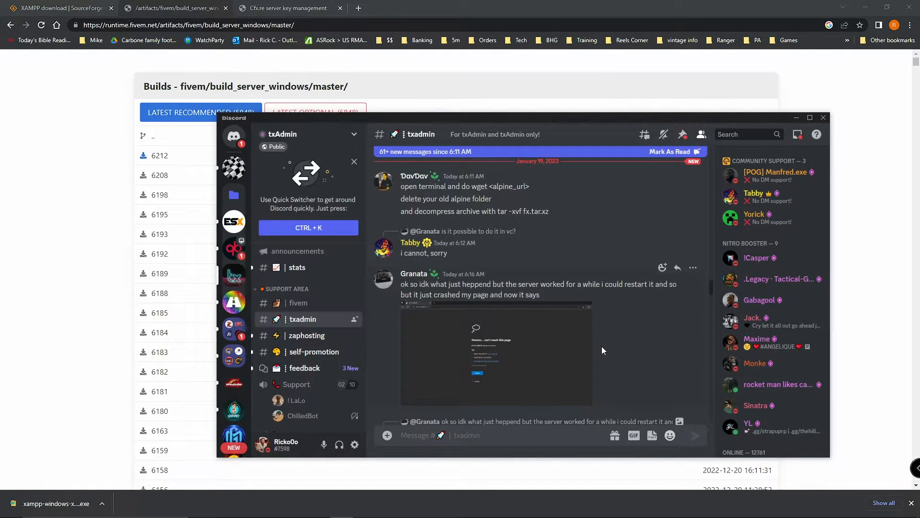
scroll(626, 351, up, 5)
scroll(627, 350, up, 10)
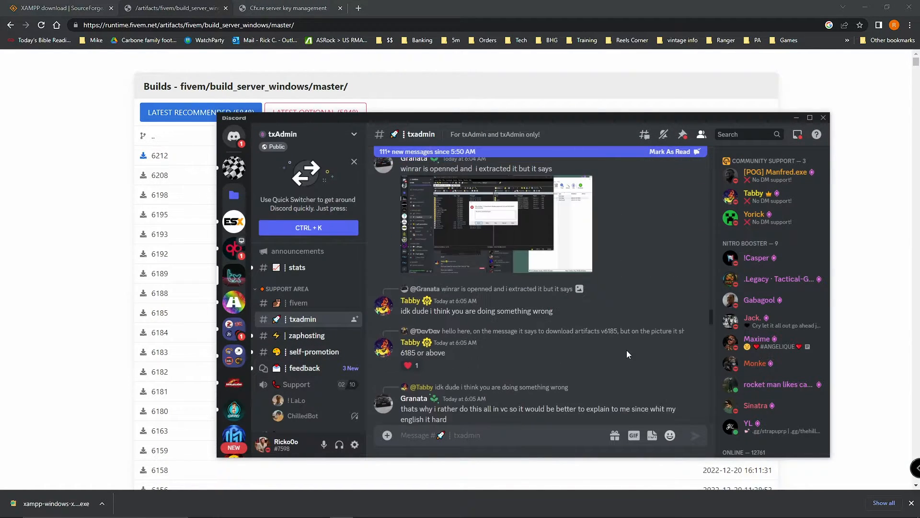
scroll(626, 350, up, 2)
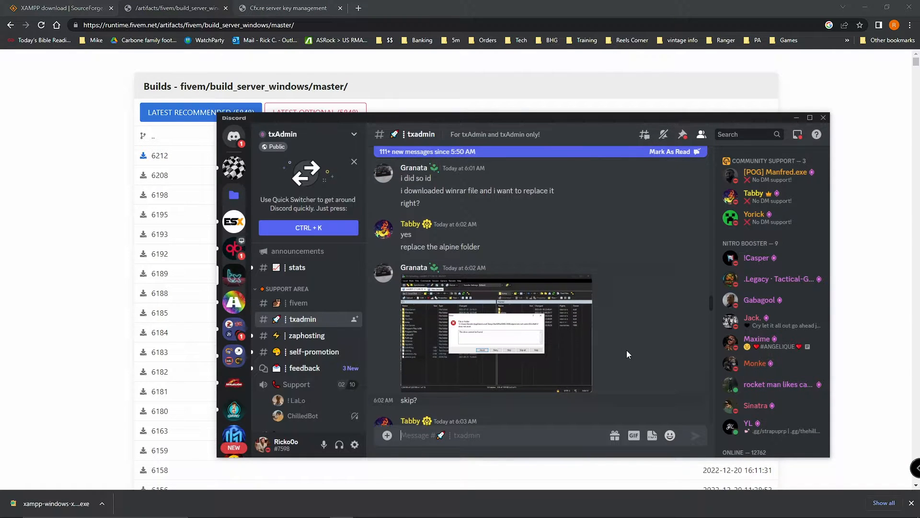
scroll(626, 350, down, 6)
scroll(626, 354, down, 15)
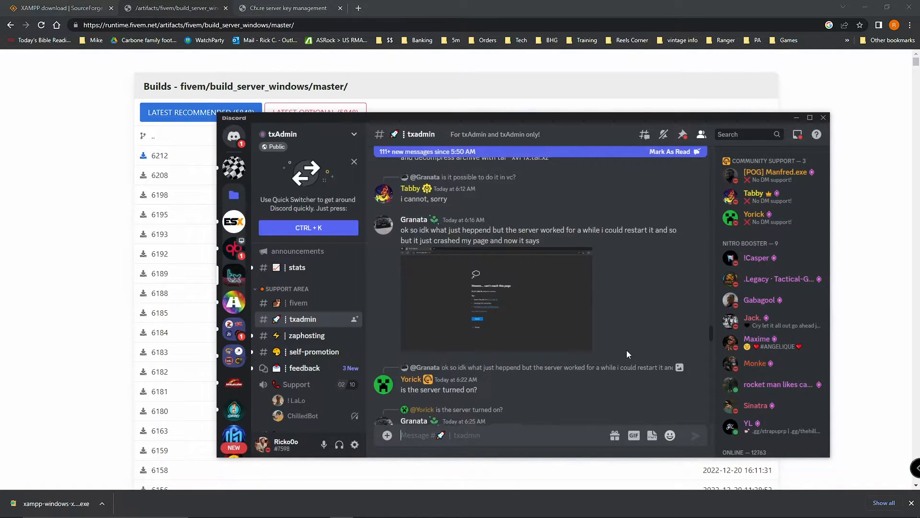
scroll(627, 355, down, 15)
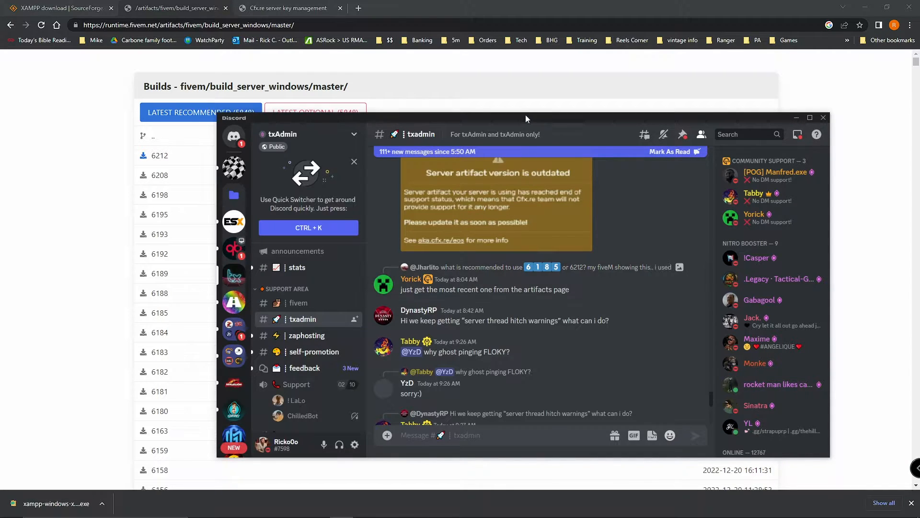
drag(523, 117, 919, 127)
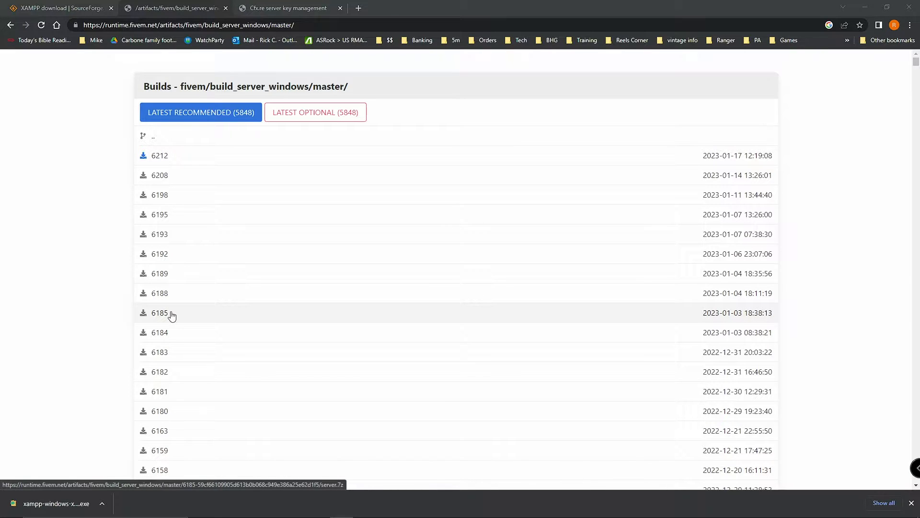
Step: Download FiveM server build 6185 as server (24).7z and show it in the Downloads folder
scroll(163, 412, down, 2)
scroll(164, 415, down, 1)
scroll(164, 398, up, 3)
click(161, 314)
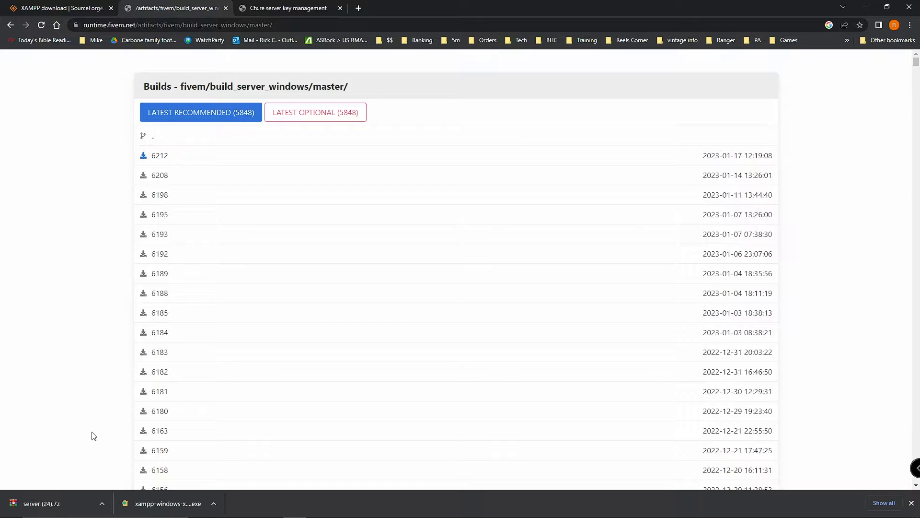
click(102, 503)
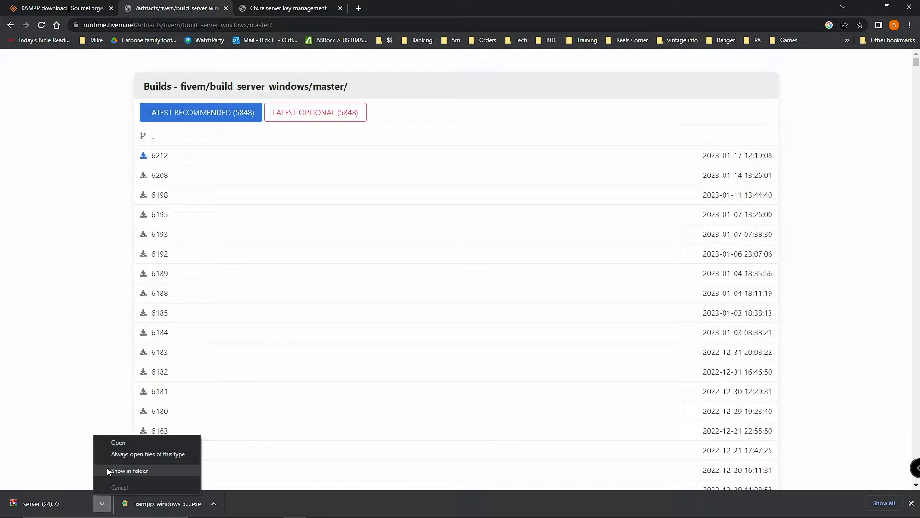
click(119, 473)
click(868, 15)
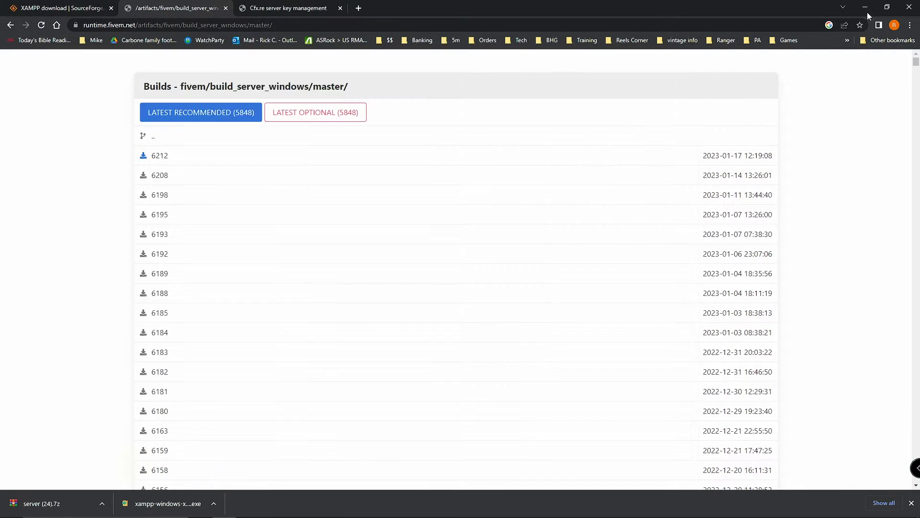
click(868, 14)
Step: Open server (24).7z in WinRAR, dismiss the trial reminder, and dock the window on the right
drag(468, 52, 433, 41)
double_click(184, 154)
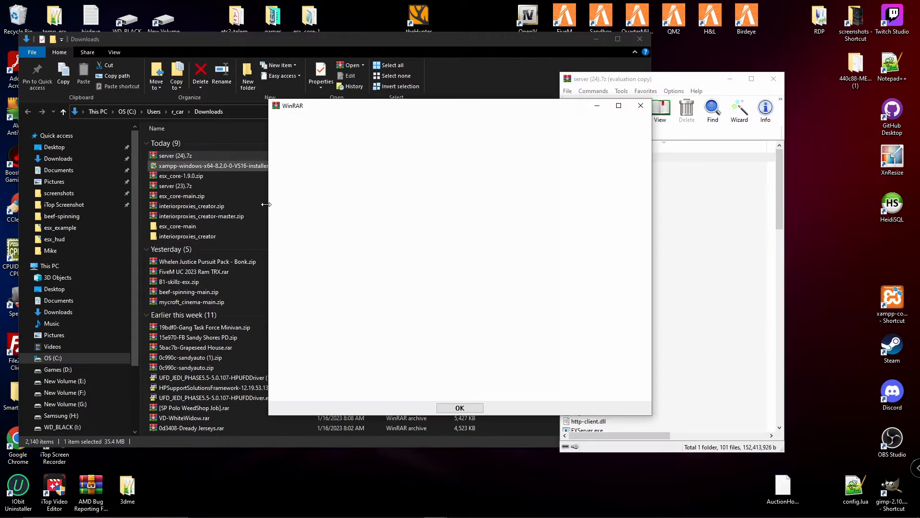
click(641, 105)
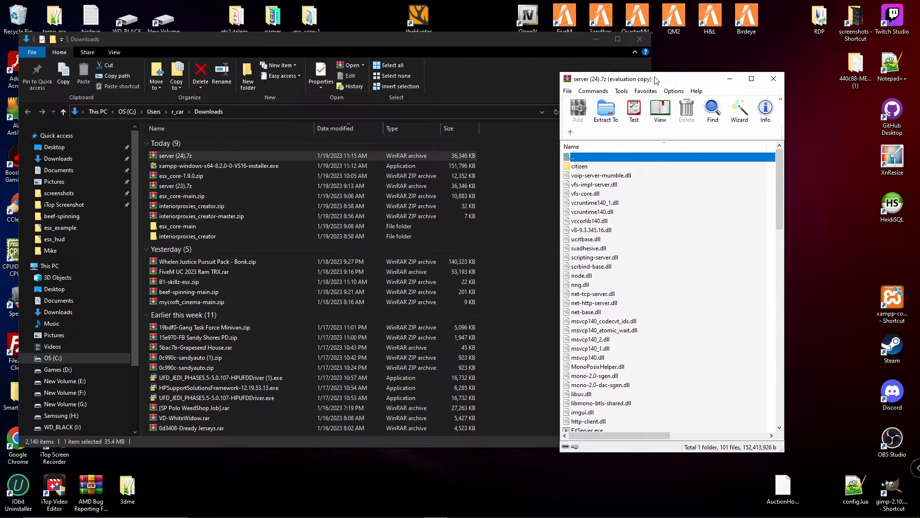
drag(657, 80, 538, 73)
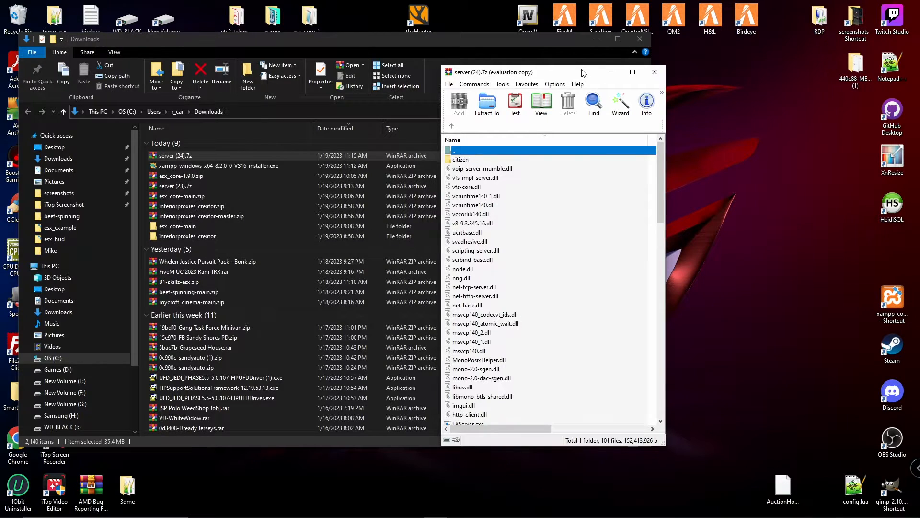
drag(581, 73, 466, 70)
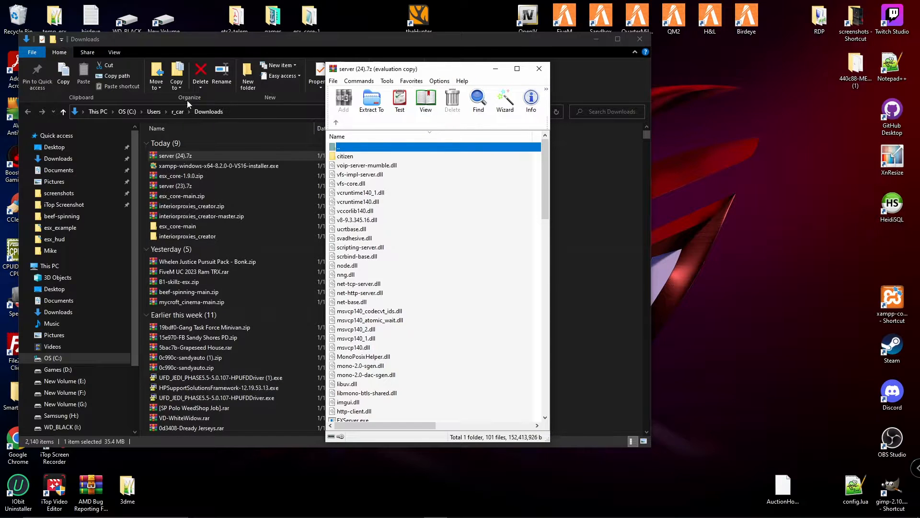
drag(446, 72, 780, 52)
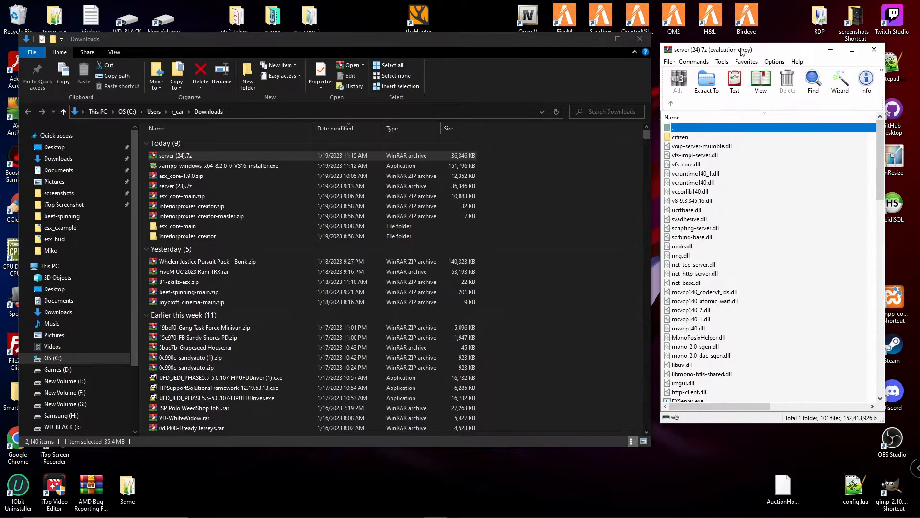
Step: Create a folder named newtestserver1.23 on the C: drive
click(53, 360)
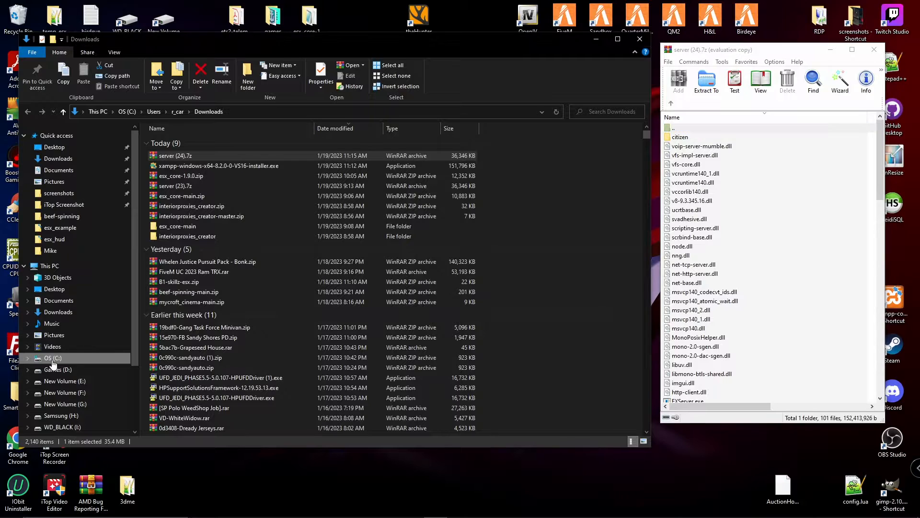
click(549, 230)
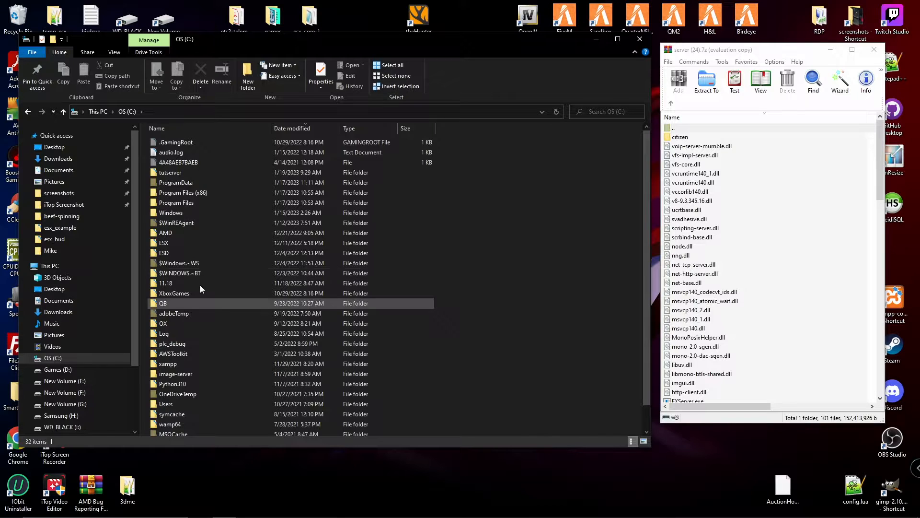
right_click(552, 198)
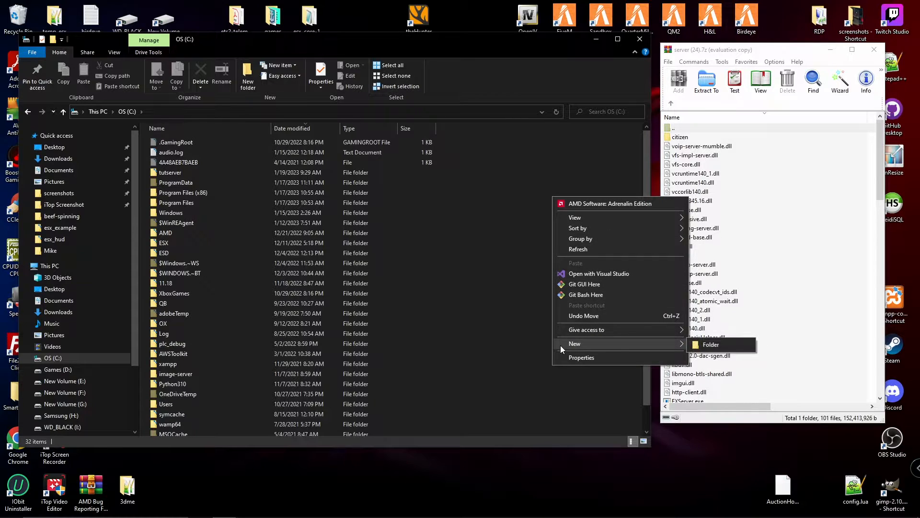
mouse_move(674, 344)
click(724, 346)
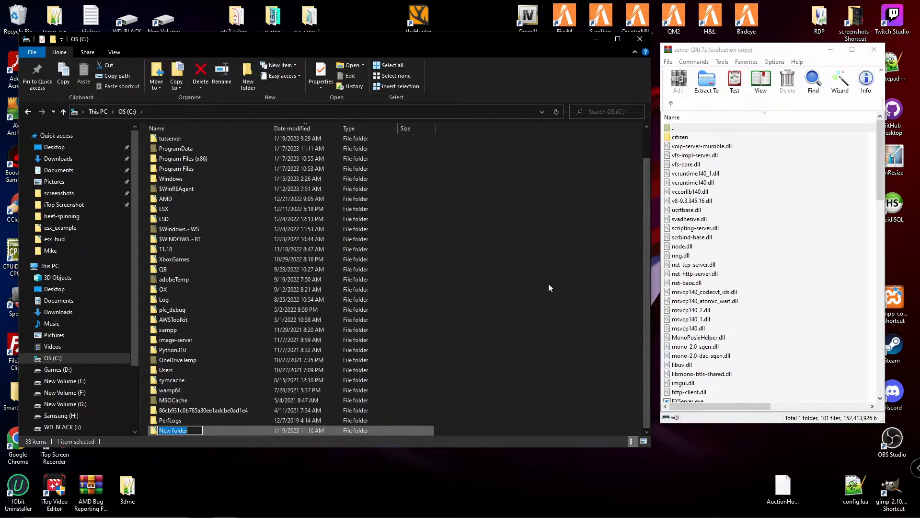
text(newtestserver1.23)
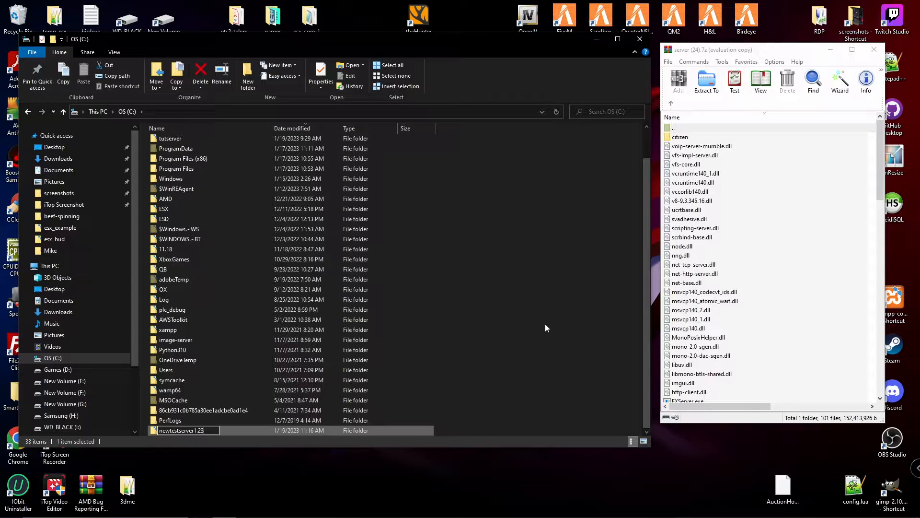
key(Return)
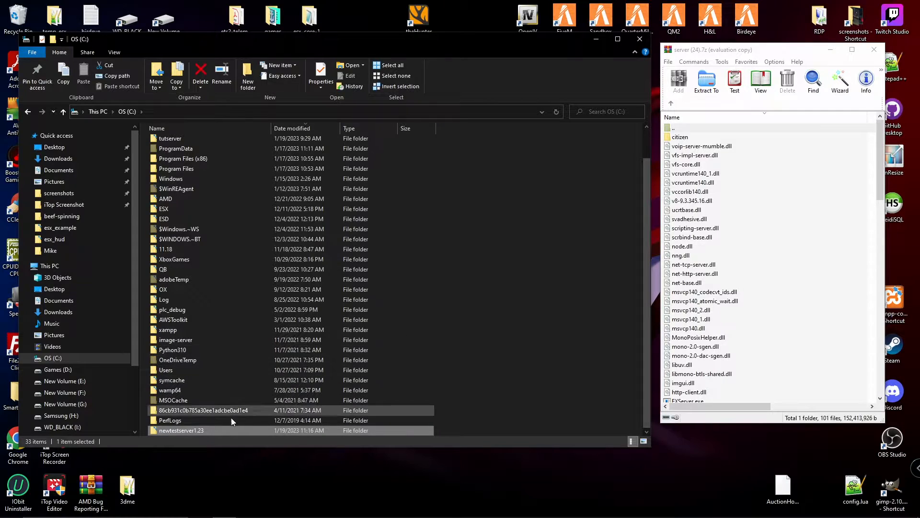
Step: Inside newtestserver1.23, create an empty subfolder named server
double_click(200, 431)
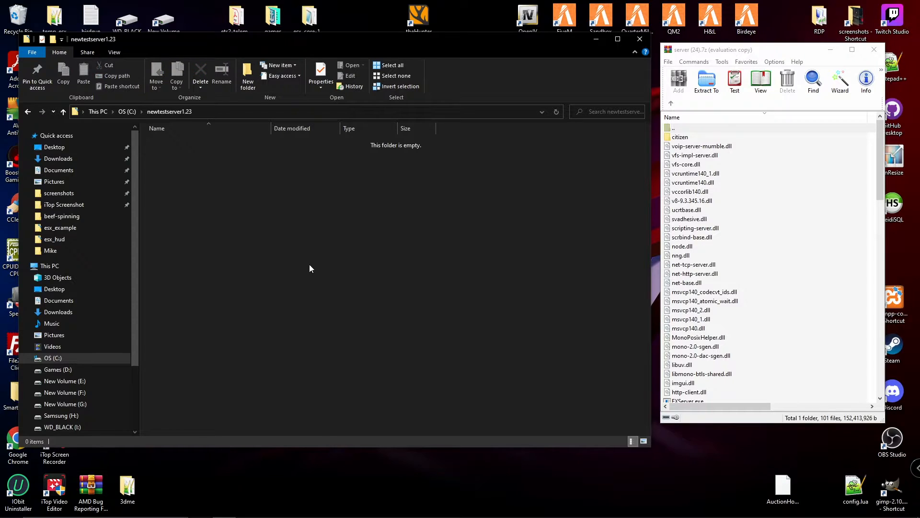
right_click(269, 192)
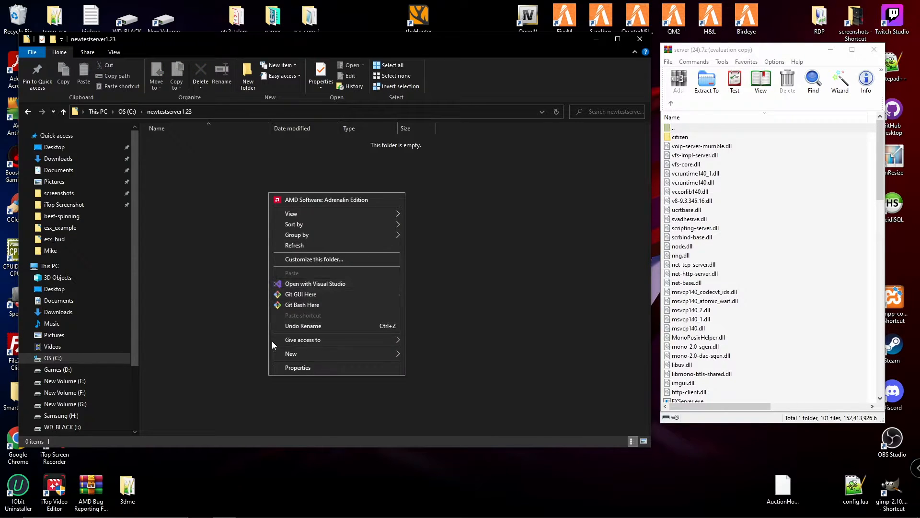
mouse_move(310, 352)
click(449, 354)
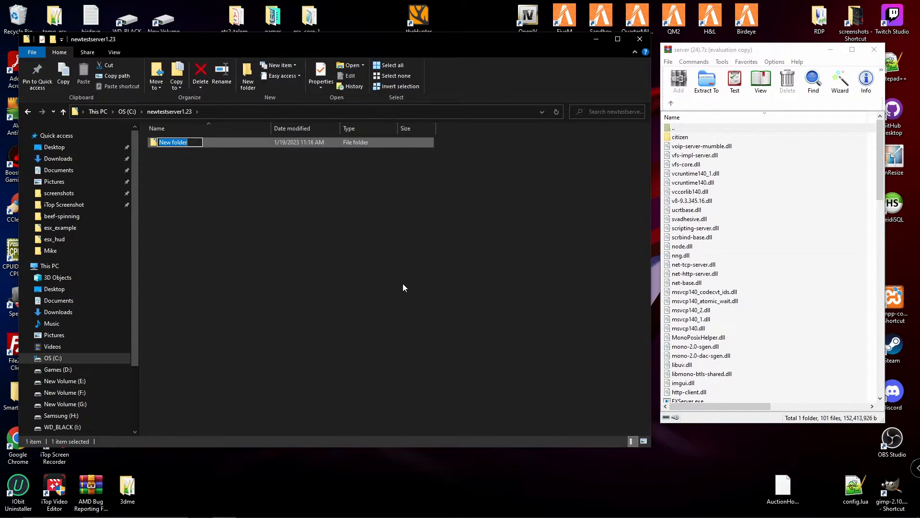
text(server)
key(Return)
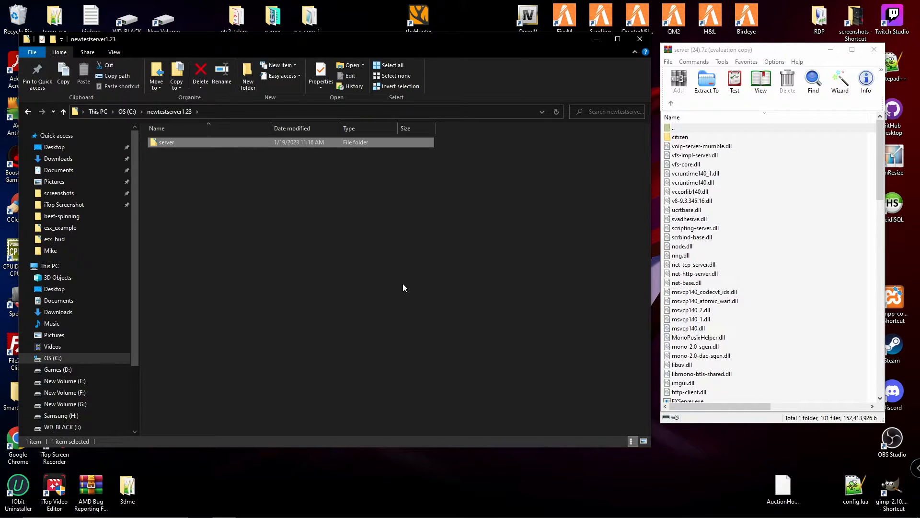
Step: Extract all archive contents into C:\newtestserver1.23\server, giving 102 items including FXServer.exe
double_click(190, 143)
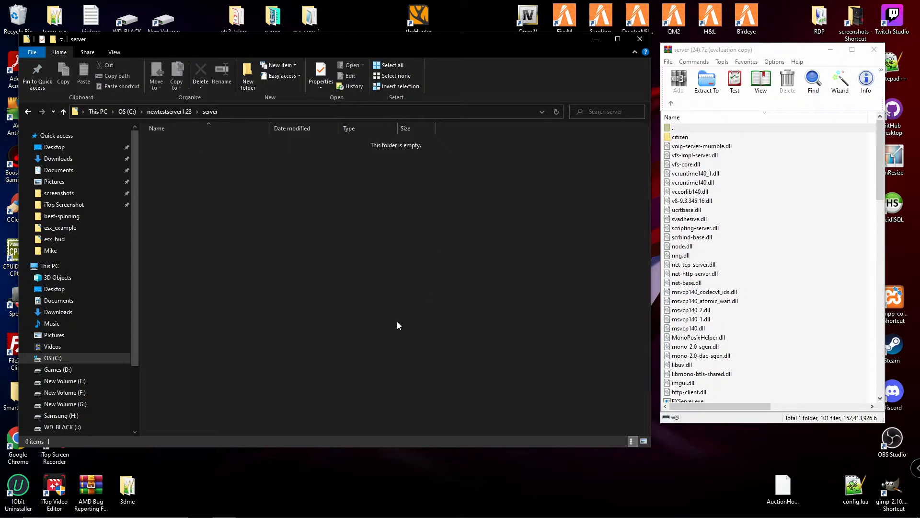
click(691, 165)
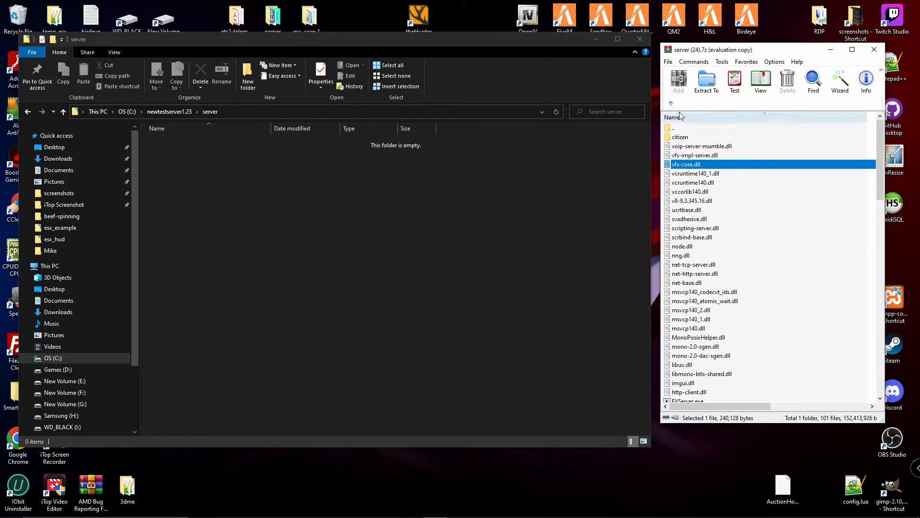
click(683, 138)
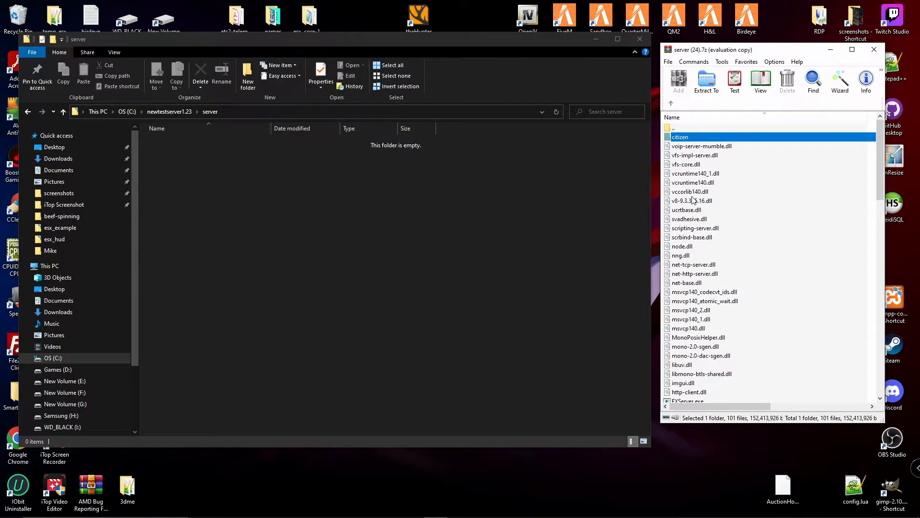
key(ctrl+a)
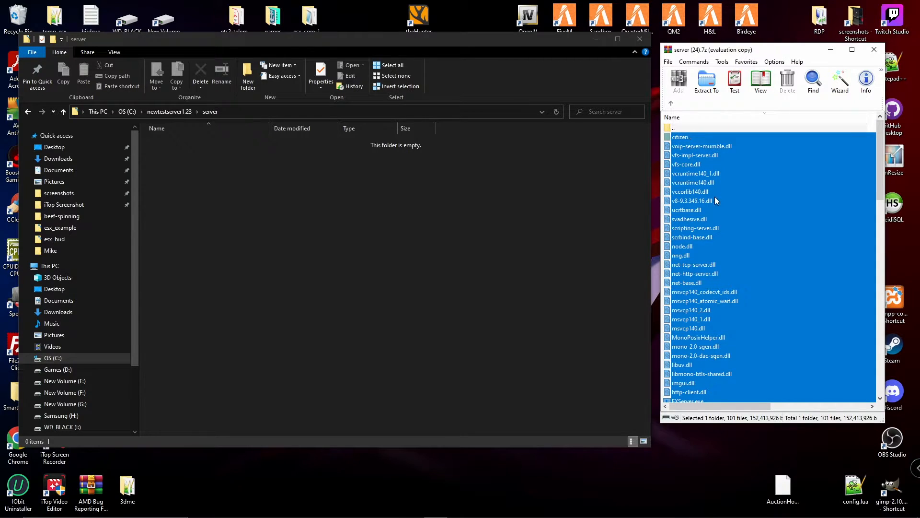
drag(723, 234, 437, 289)
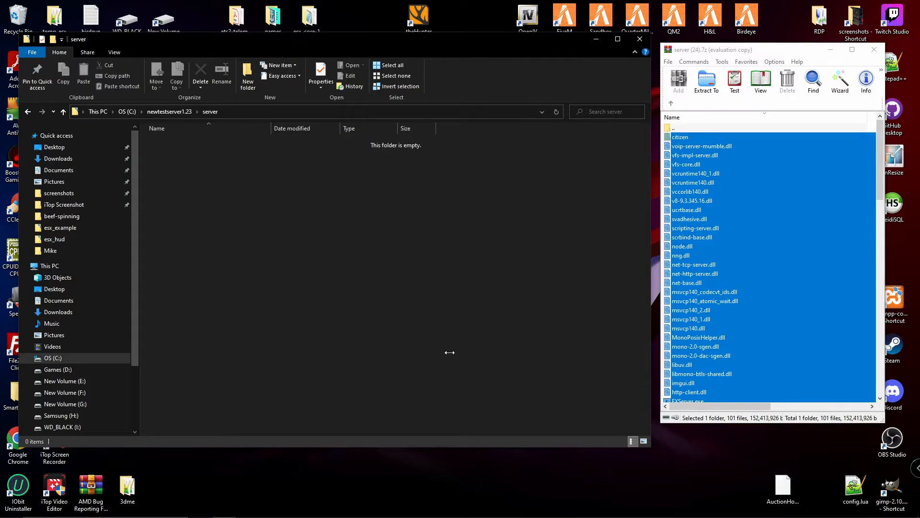
scroll(486, 400, down, 5)
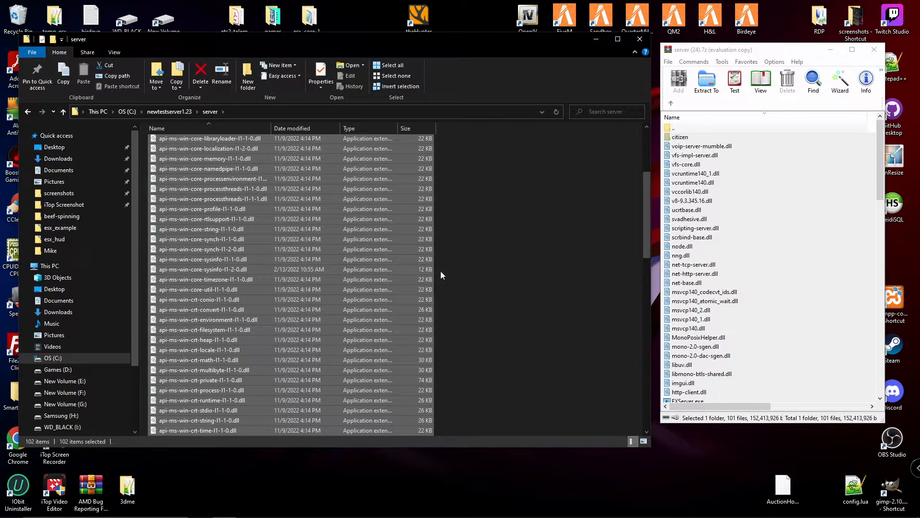
click(834, 49)
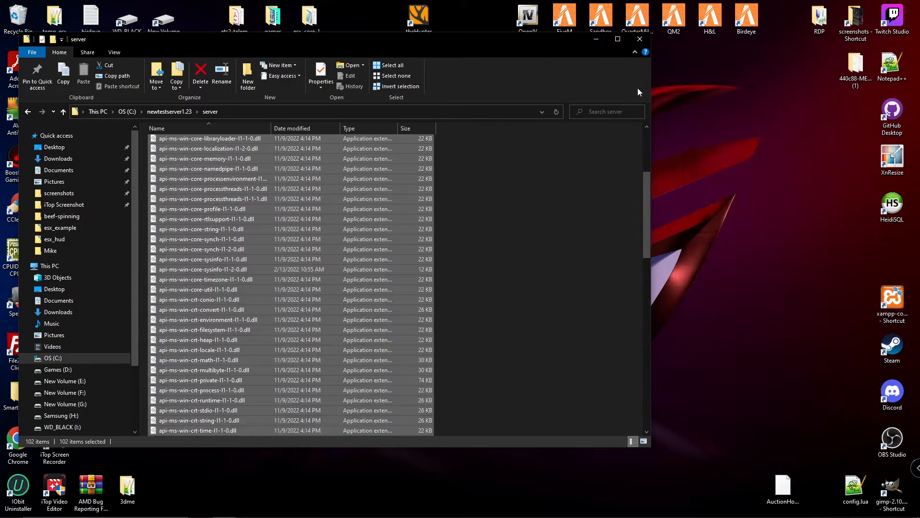
scroll(552, 222, down, 8)
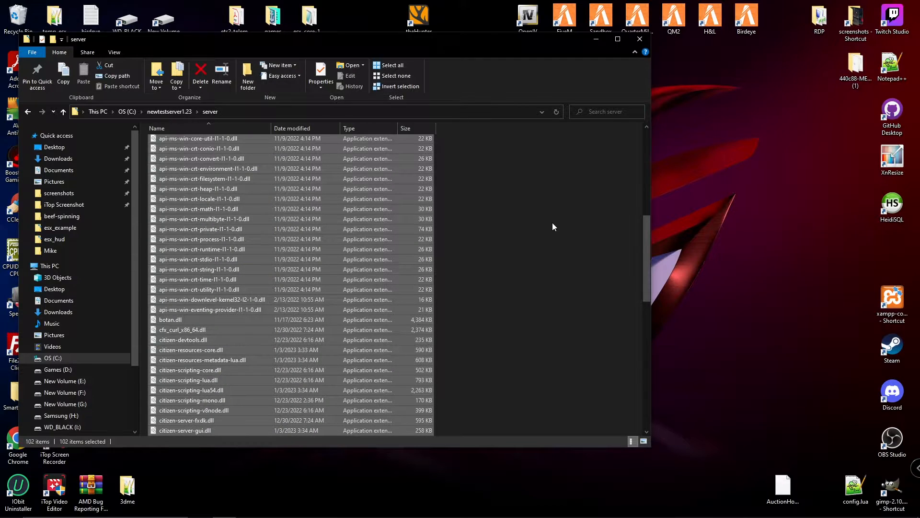
click(527, 200)
scroll(527, 201, down, 3)
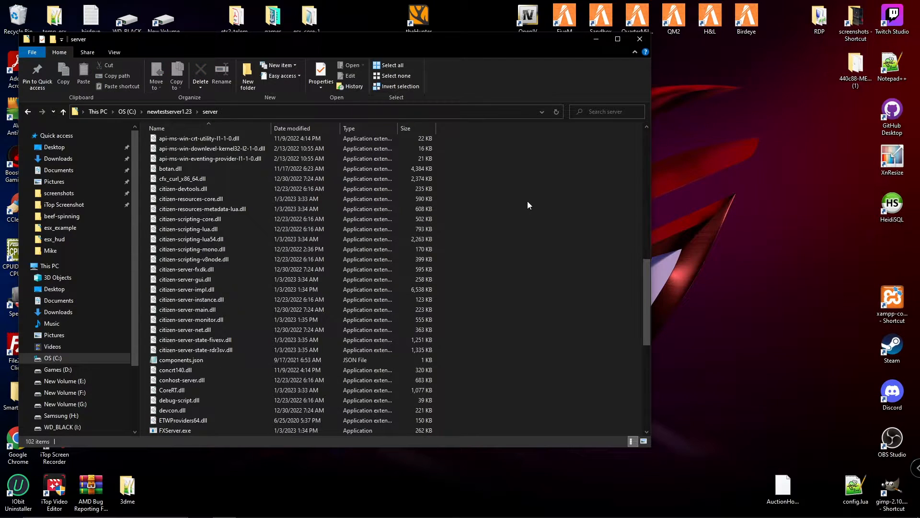
scroll(528, 202, down, 3)
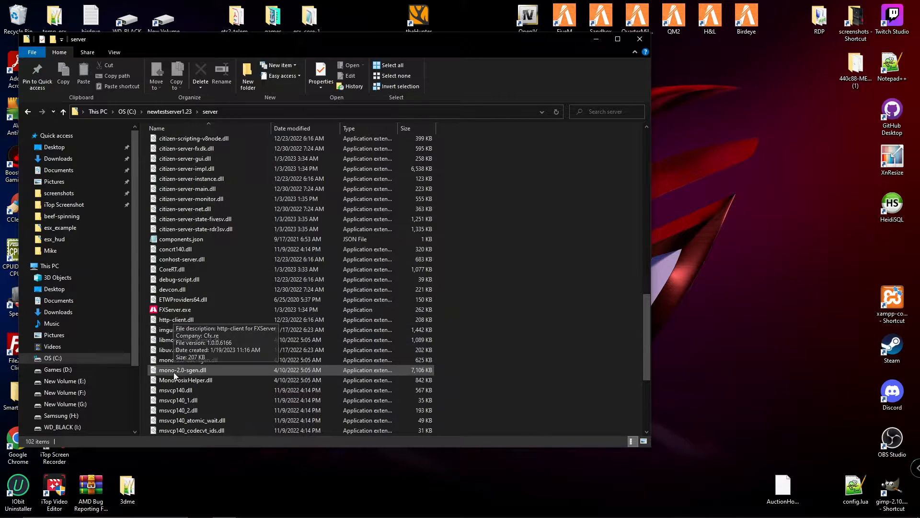
Step: Launch FXServer.exe, allow it through the Windows firewall, and start linking a Cfx.re account
double_click(178, 312)
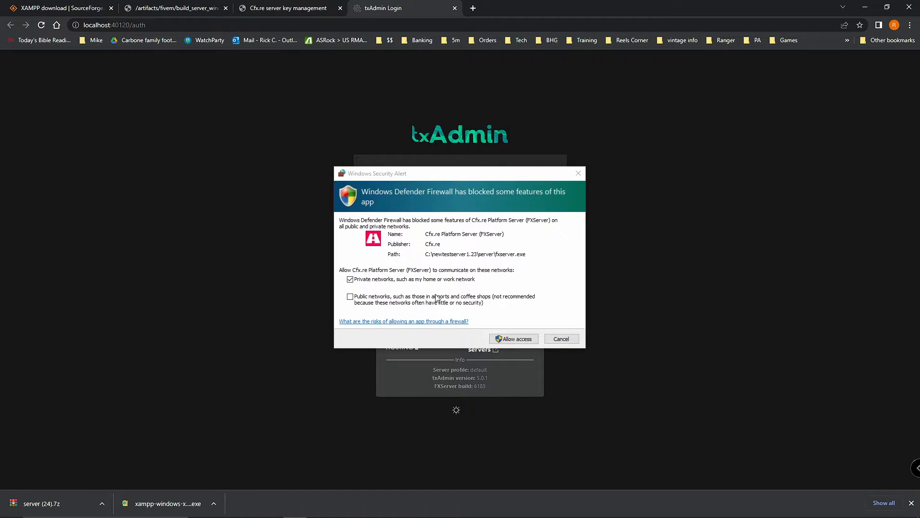
click(516, 339)
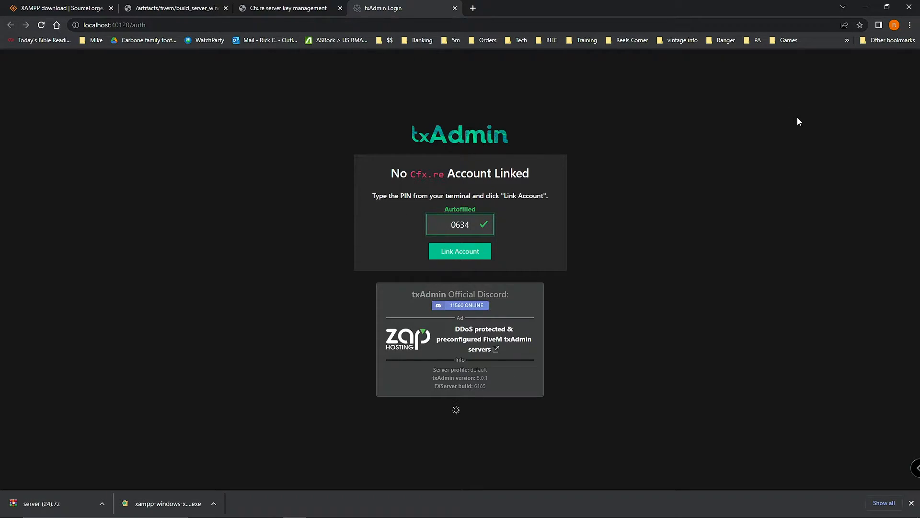
click(458, 251)
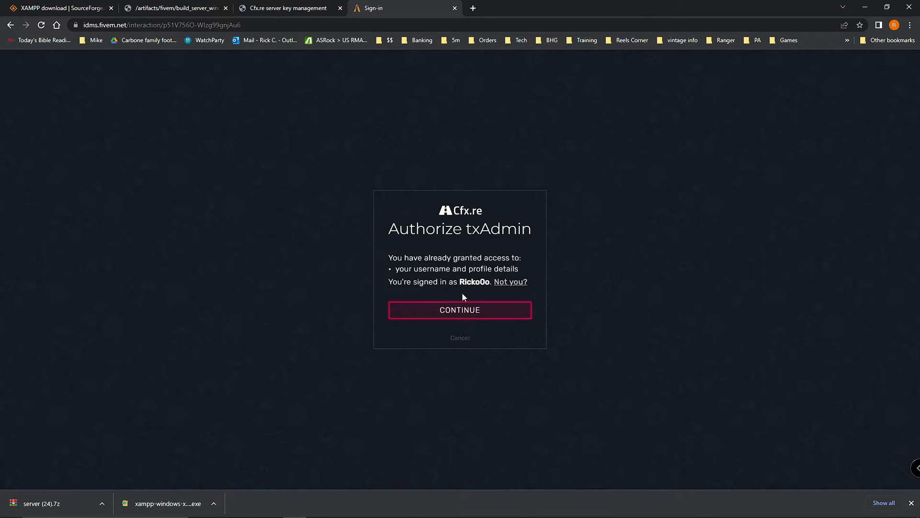
Step: Authorize with the Cfx.re account, set and confirm a backup password, accept the ToS and create the master account
click(469, 319)
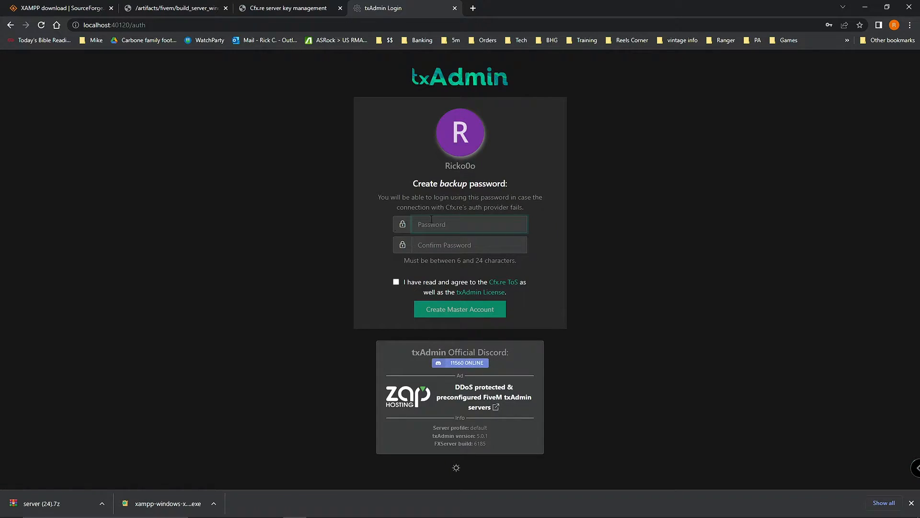
click(437, 227)
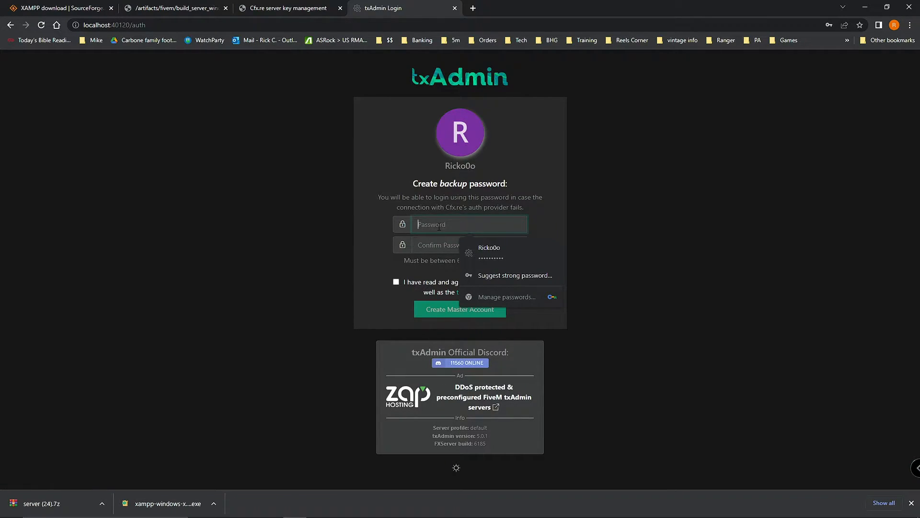
text(•••••••)
key(Tab)
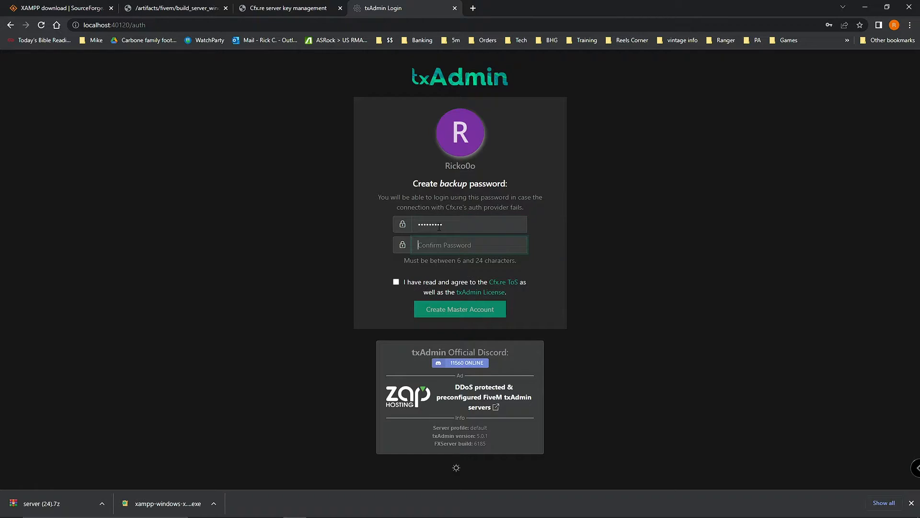
text(••••••••)
click(395, 284)
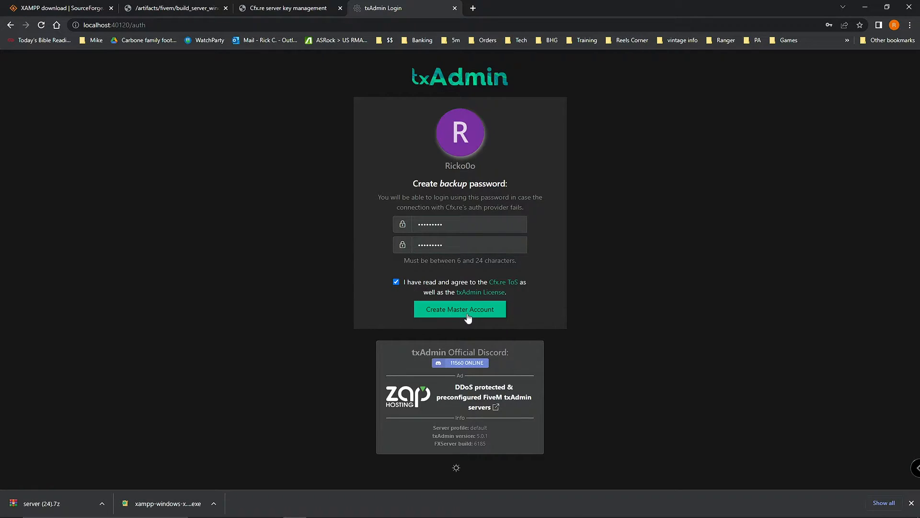
click(441, 314)
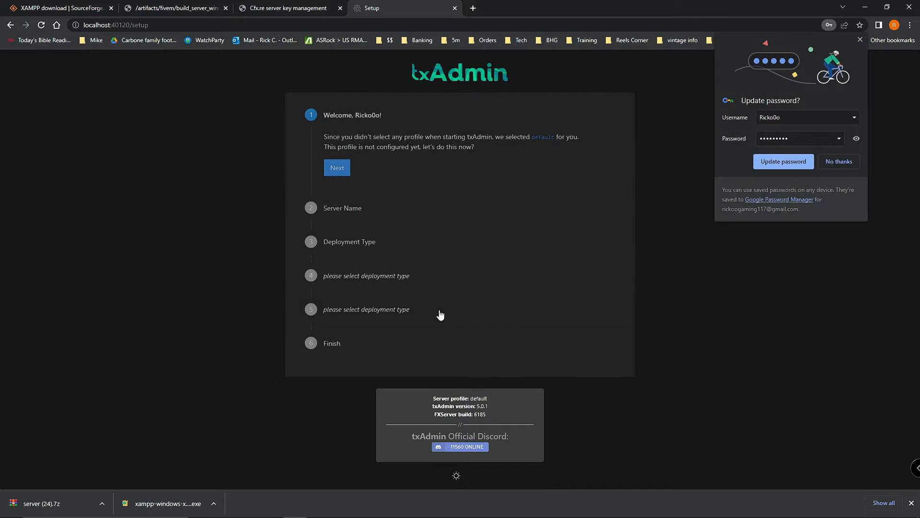
Step: Leave the welcome step and replace the change-me server name with 1.23test
click(861, 40)
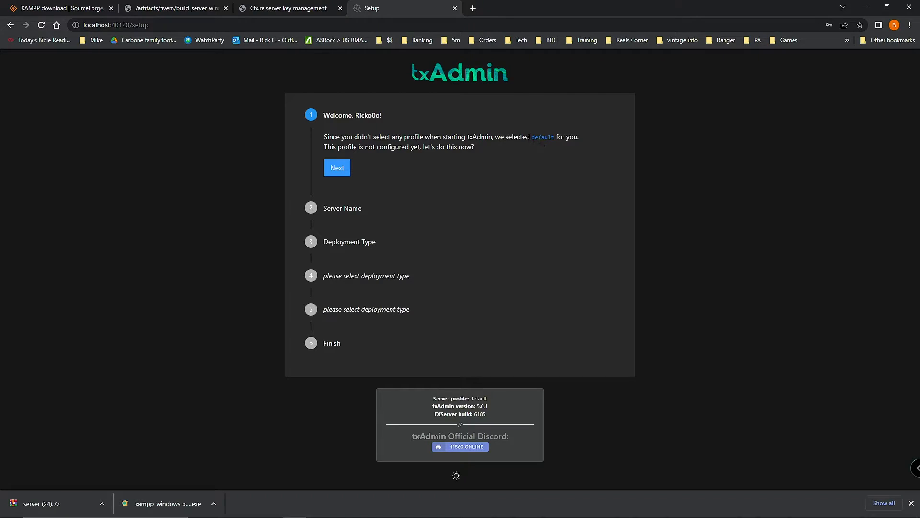
click(338, 170)
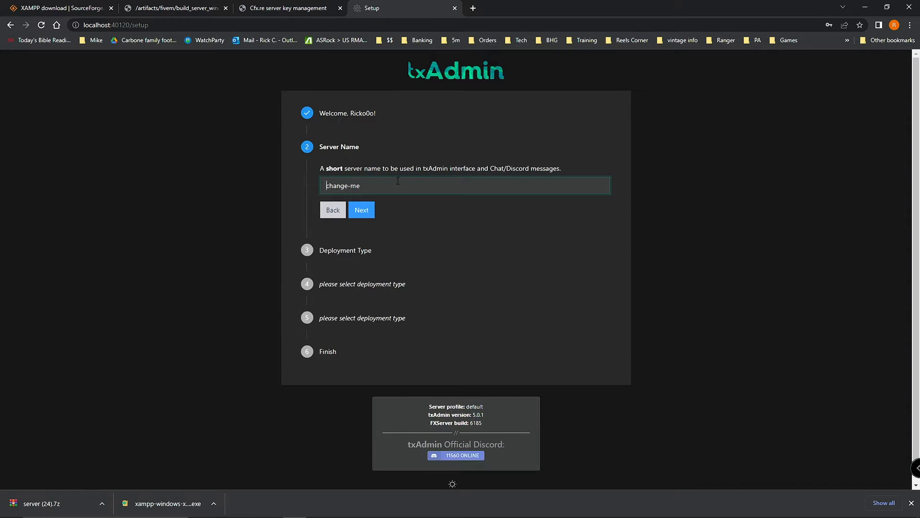
drag(374, 189, 324, 188)
click(454, 192)
triple_click(335, 185)
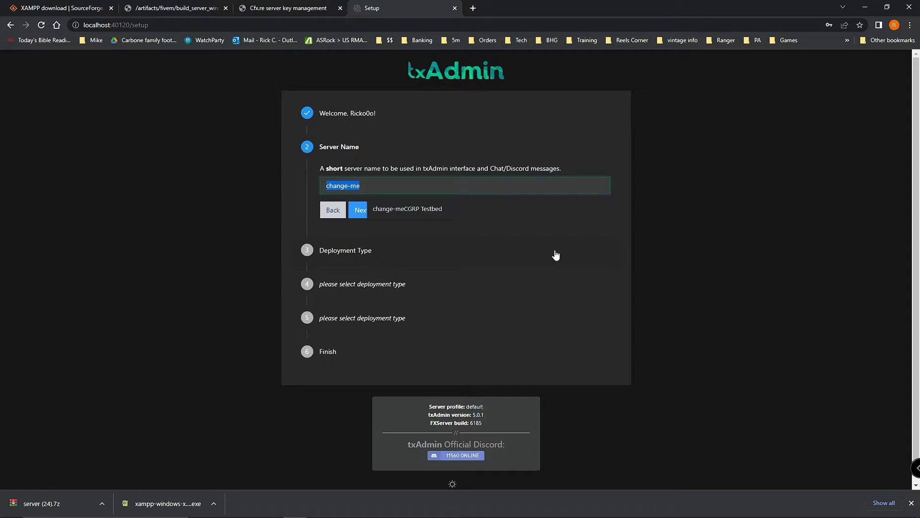
text(1.23)
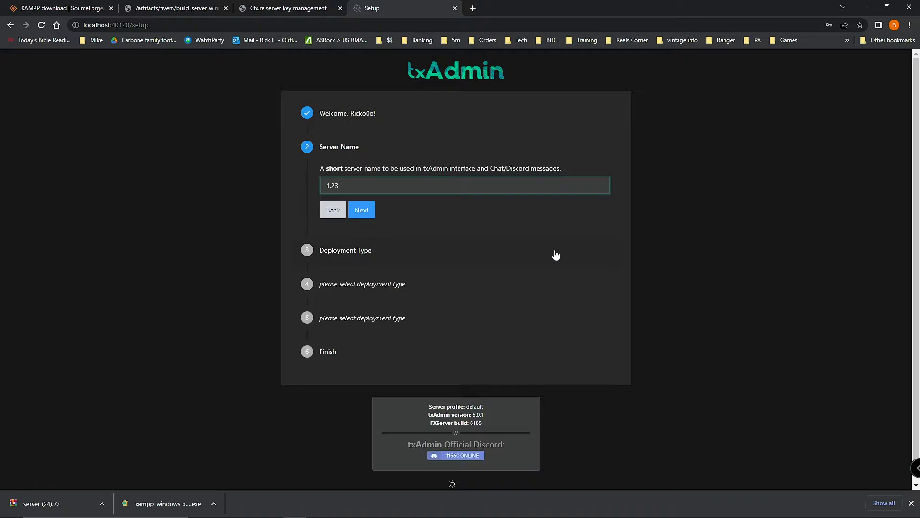
text(test)
click(363, 211)
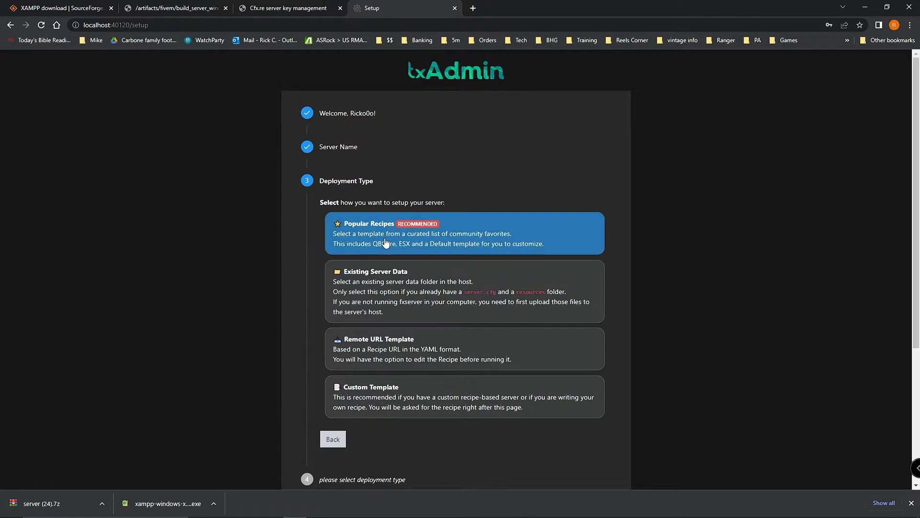
Step: Choose the Remote URL Template deployment type and focus the empty recipe URL field
click(401, 351)
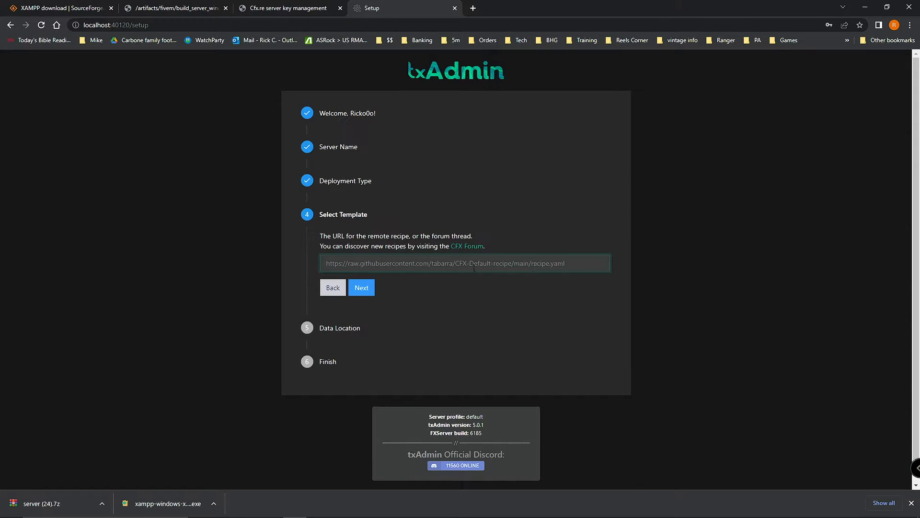
click(554, 262)
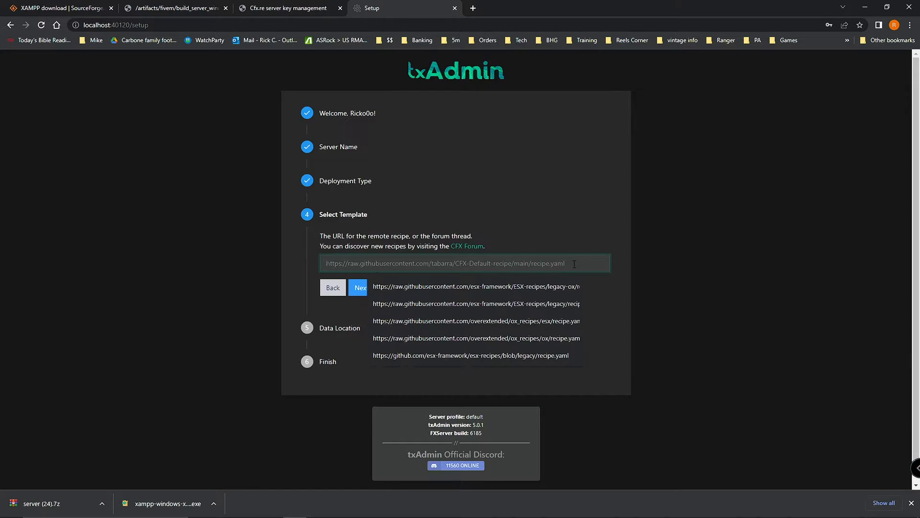
click(593, 301)
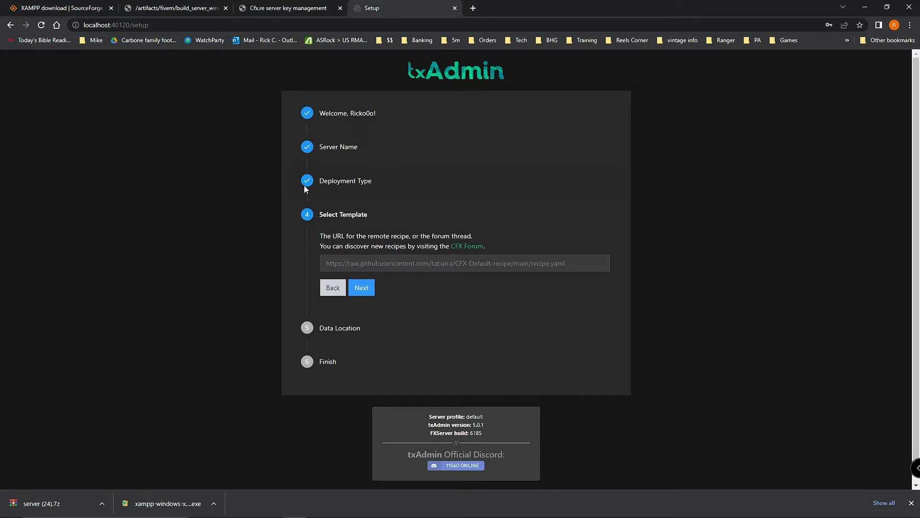
Step: Return to the txAdmin login form and log in by retyping the master account password
click(10, 26)
click(473, 313)
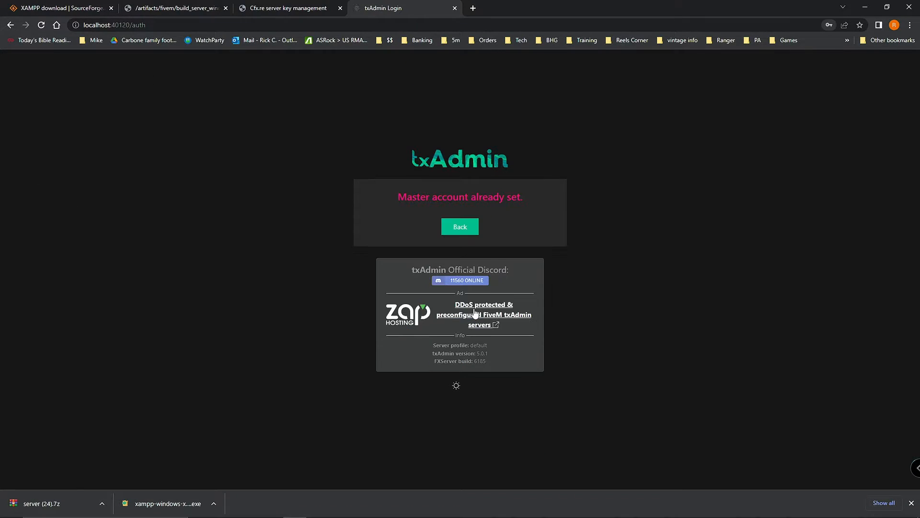
click(461, 227)
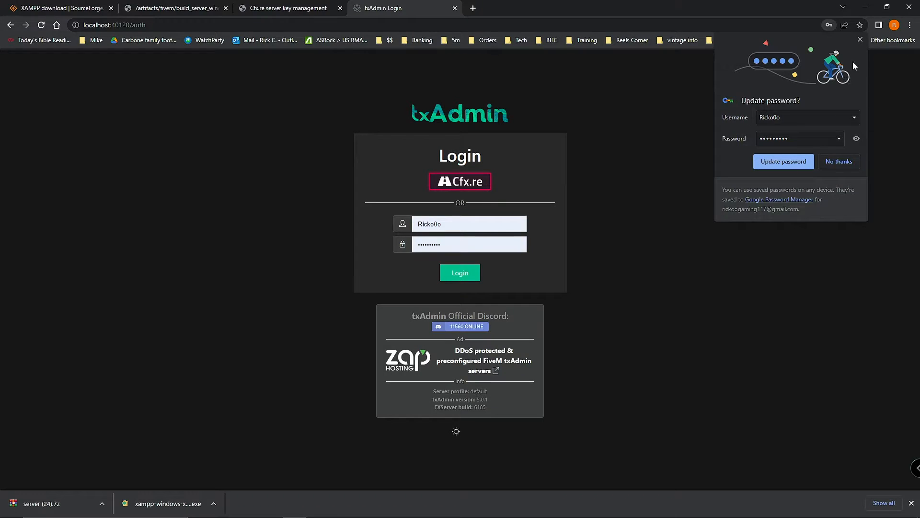
click(860, 40)
click(449, 274)
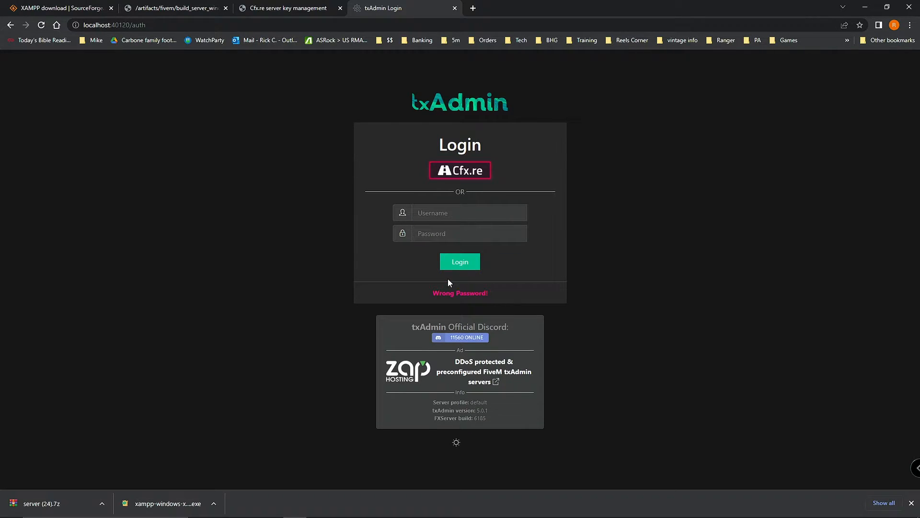
click(457, 269)
click(458, 267)
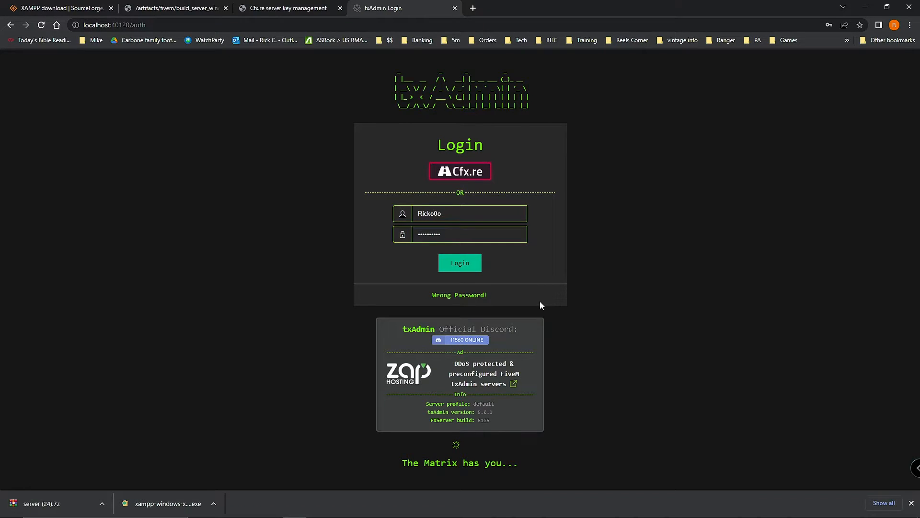
double_click(481, 239)
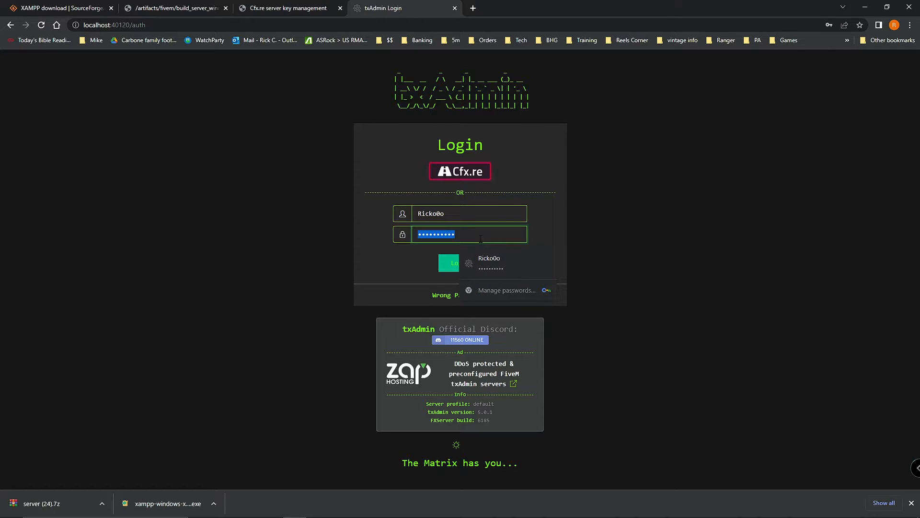
text(••)
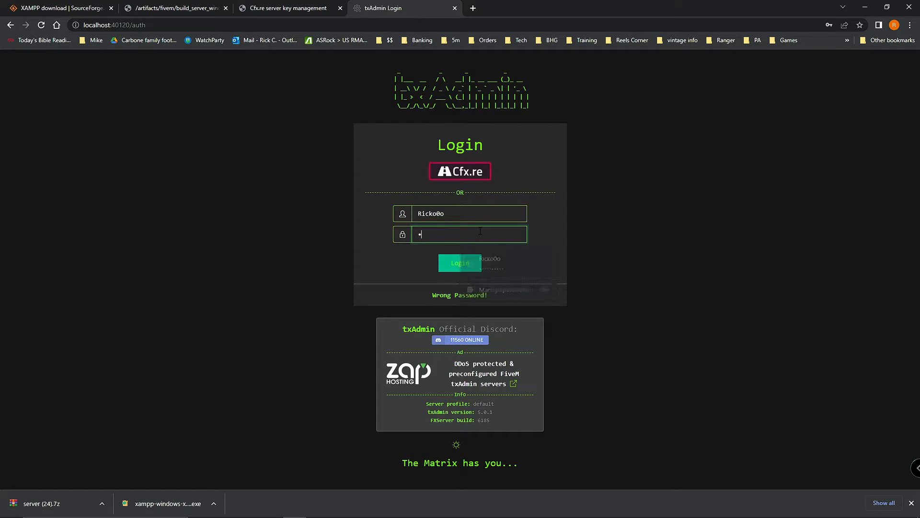
text(•••••••)
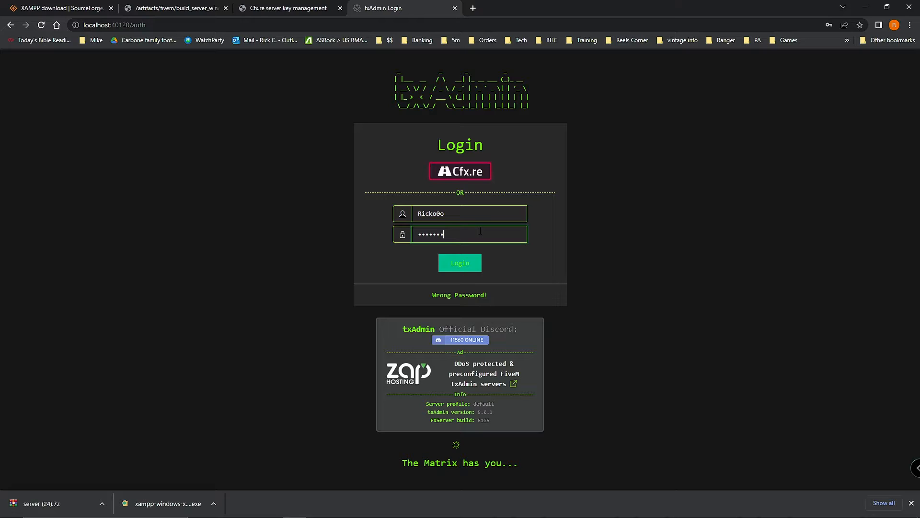
click(461, 269)
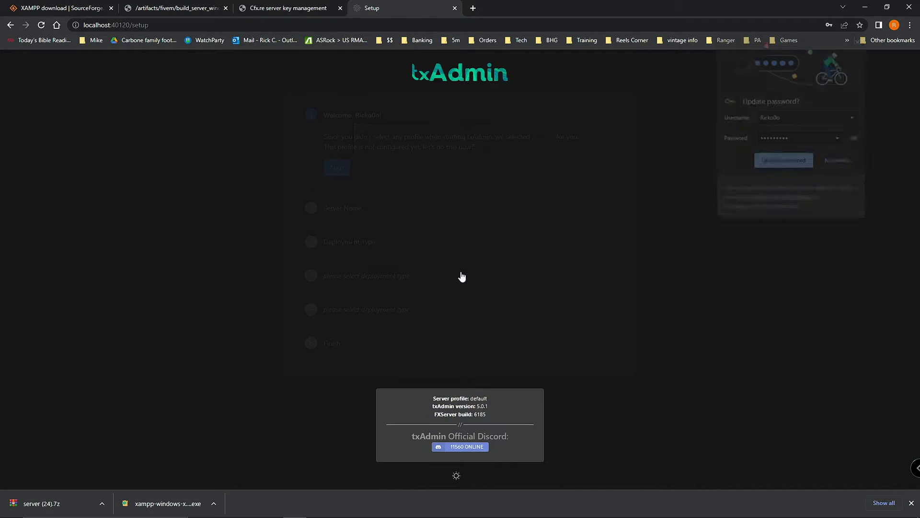
Step: Rename the server from change-me to 1.23test again and choose Popular Recipes deployment
click(860, 39)
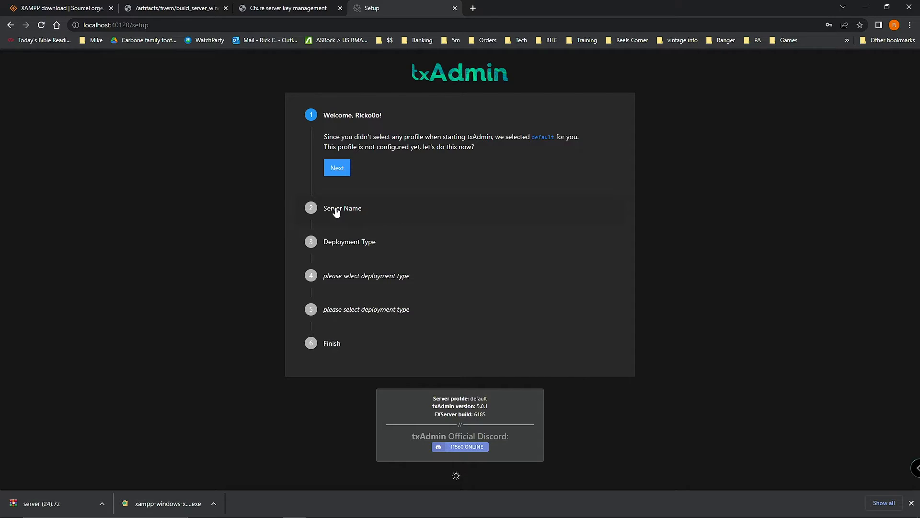
click(337, 167)
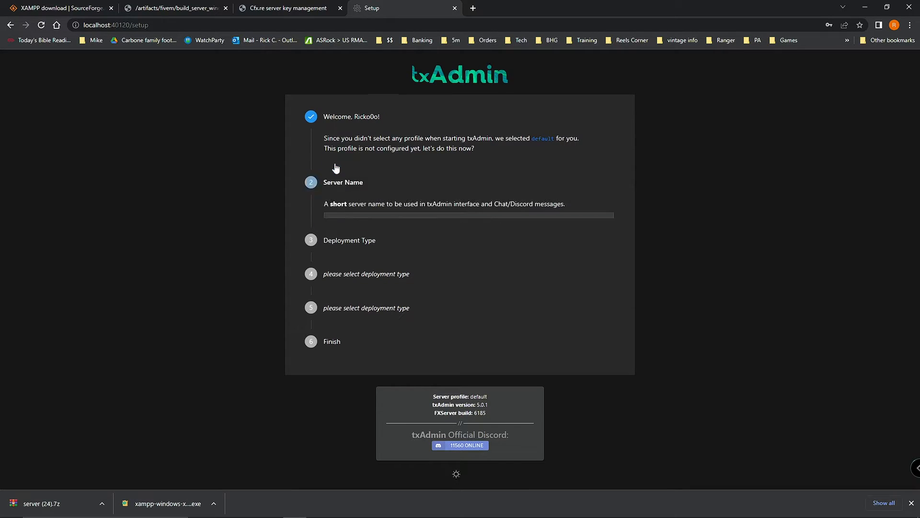
drag(363, 185, 325, 185)
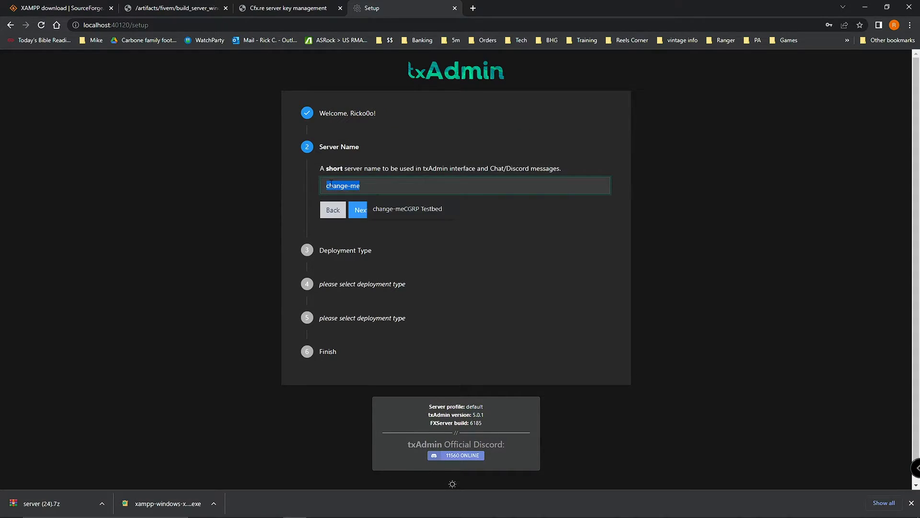
text(1.23)
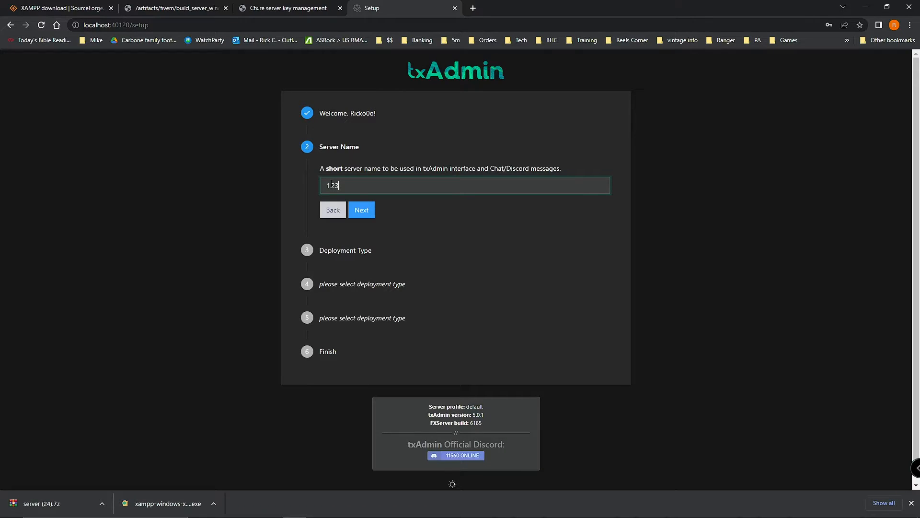
text(test)
click(361, 210)
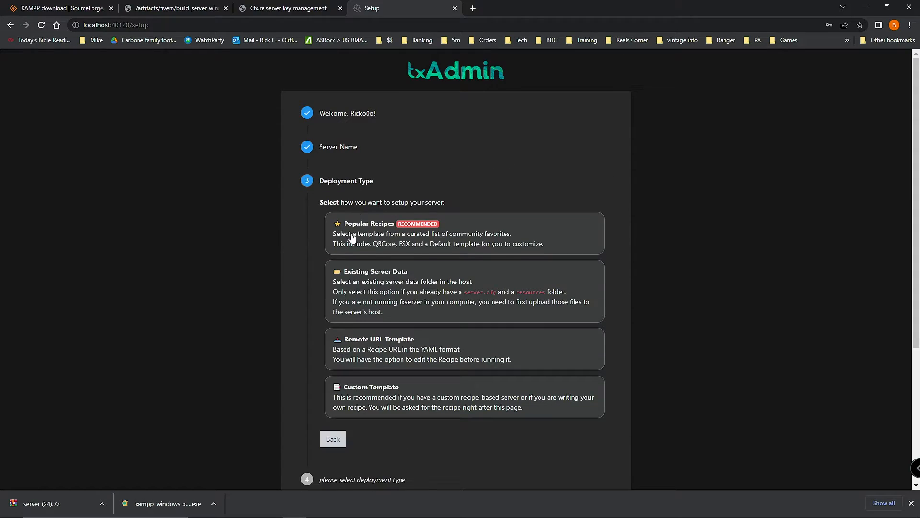
click(411, 238)
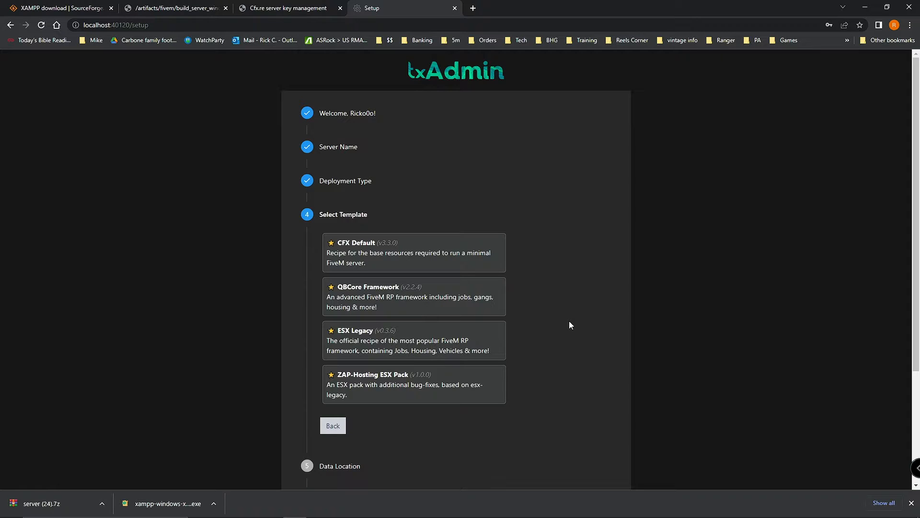
Step: Pick the ESX Legacy template and save the suggested ESXLegacy_C96DE3.base data location
click(369, 344)
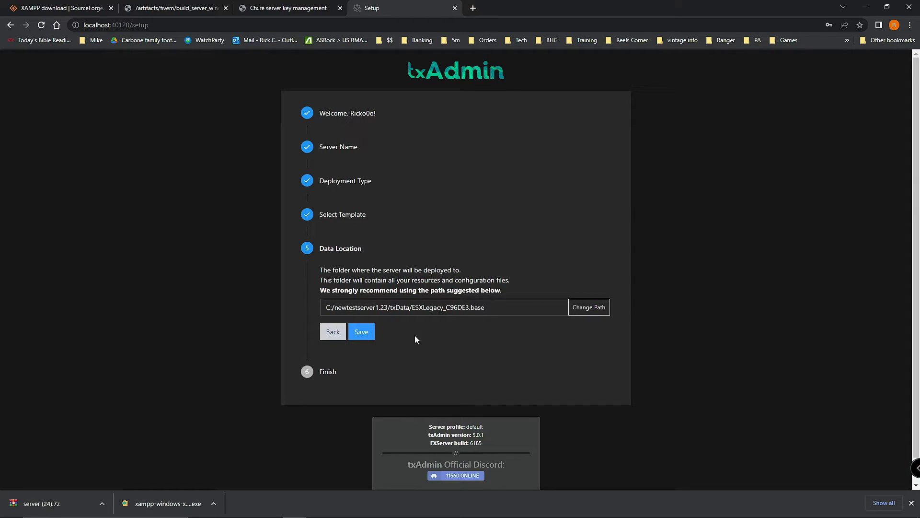
click(364, 338)
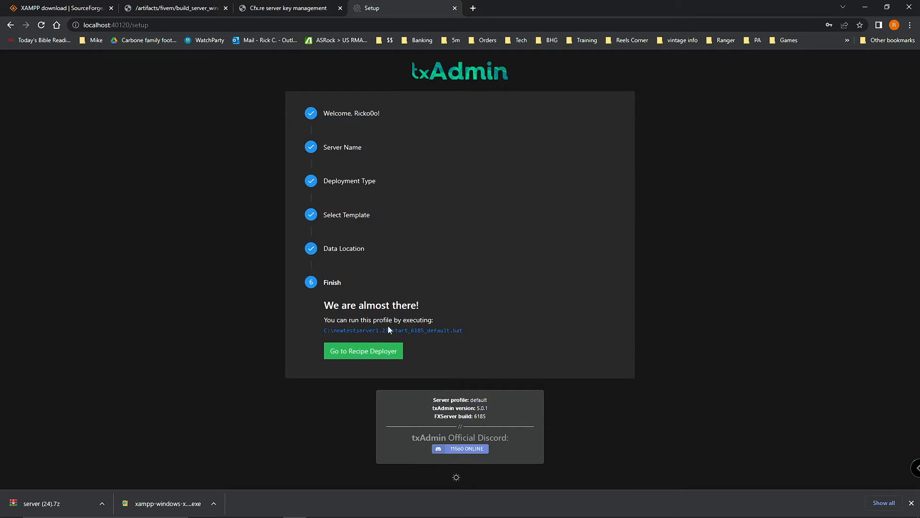
Step: Open the Recipe Deployer and scroll through the ESX Legacy 0.3.7 recipe to review it
click(366, 352)
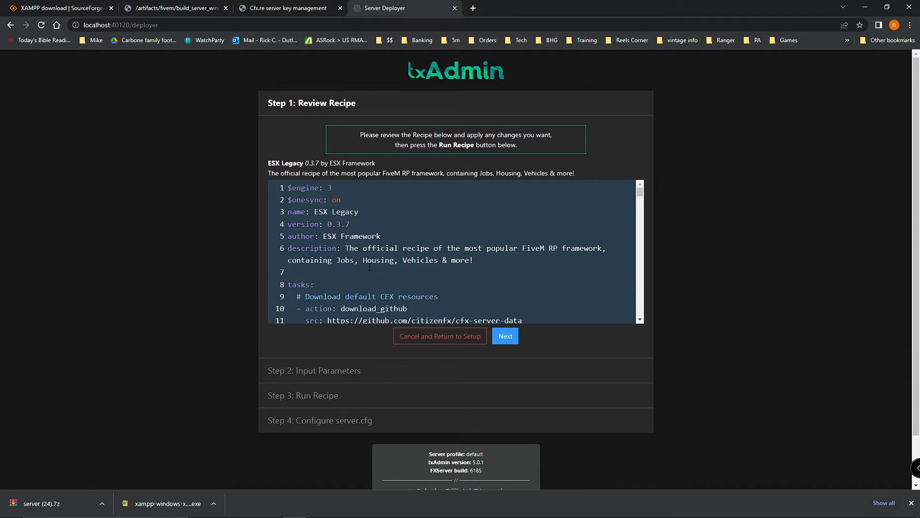
scroll(370, 267, down, 8)
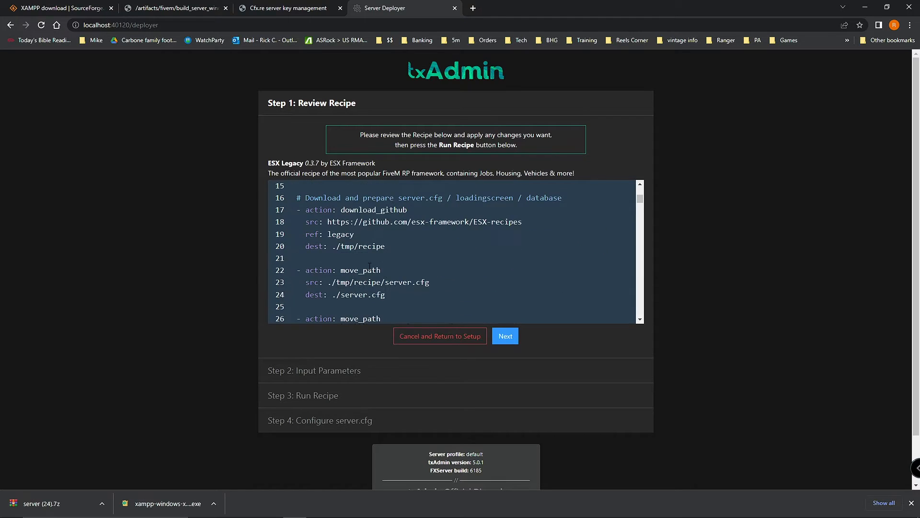
scroll(369, 267, down, 3)
scroll(383, 245, up, 3)
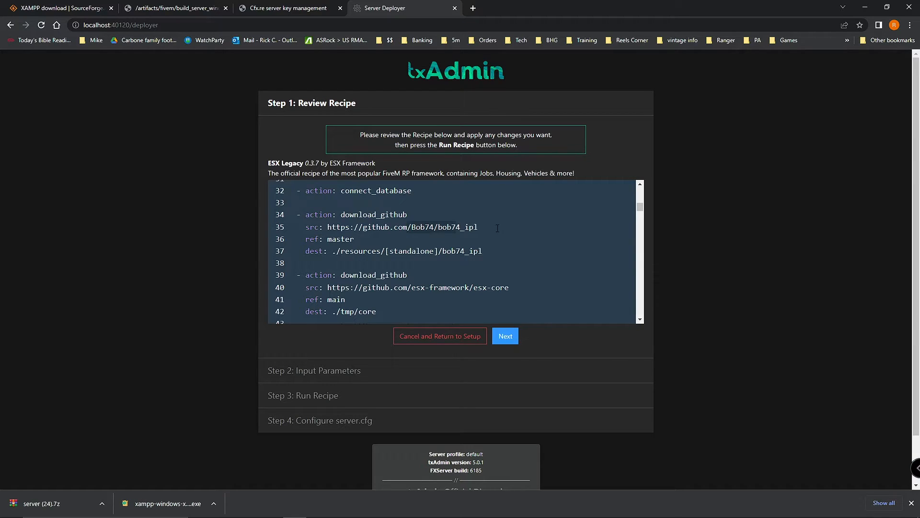
scroll(497, 270, down, 2)
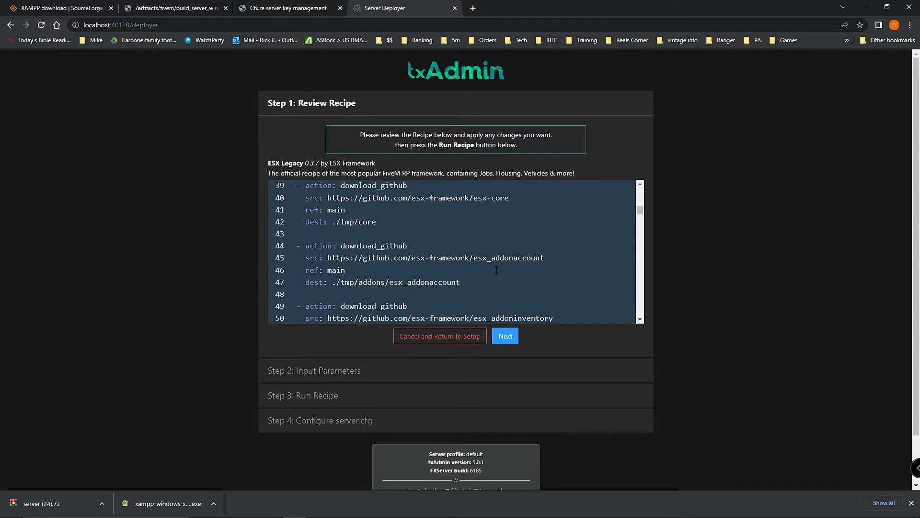
scroll(497, 270, up, 10)
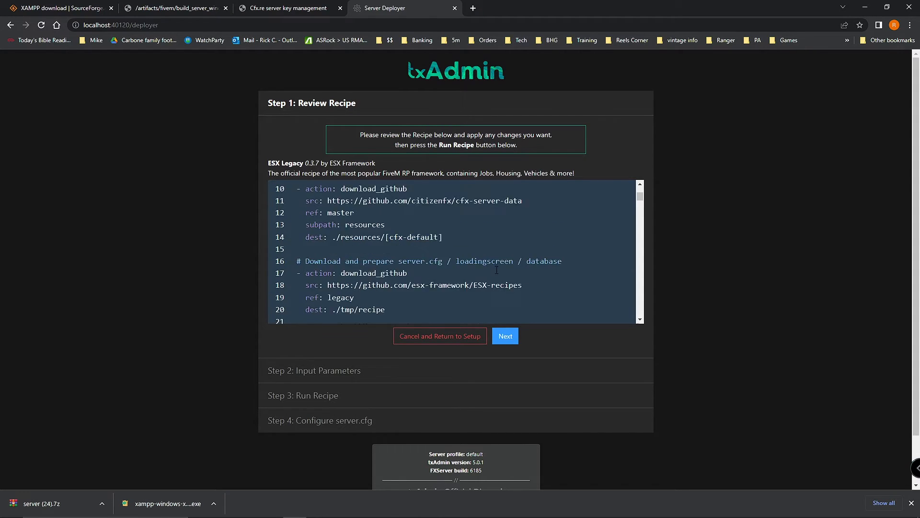
Step: Run the ESX Legacy recipe with a Keymaster license key and minimize the deployed folder window
click(506, 335)
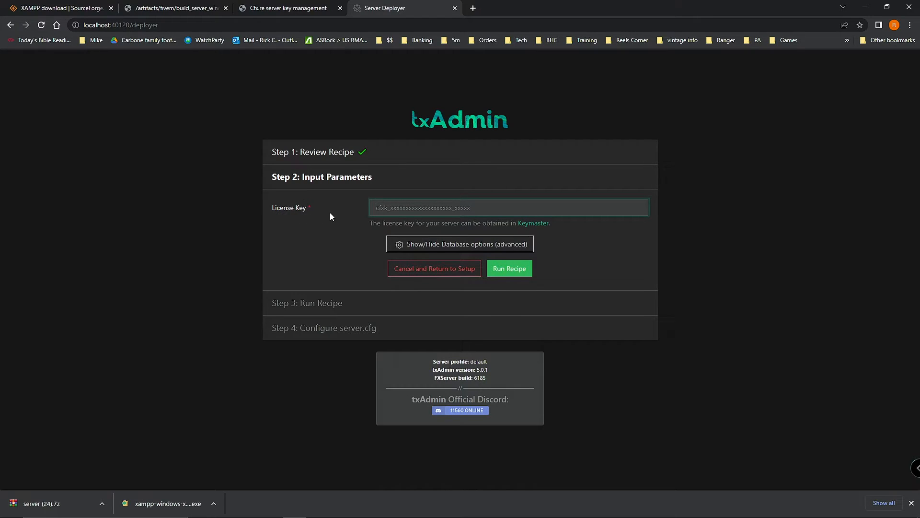
click(277, 11)
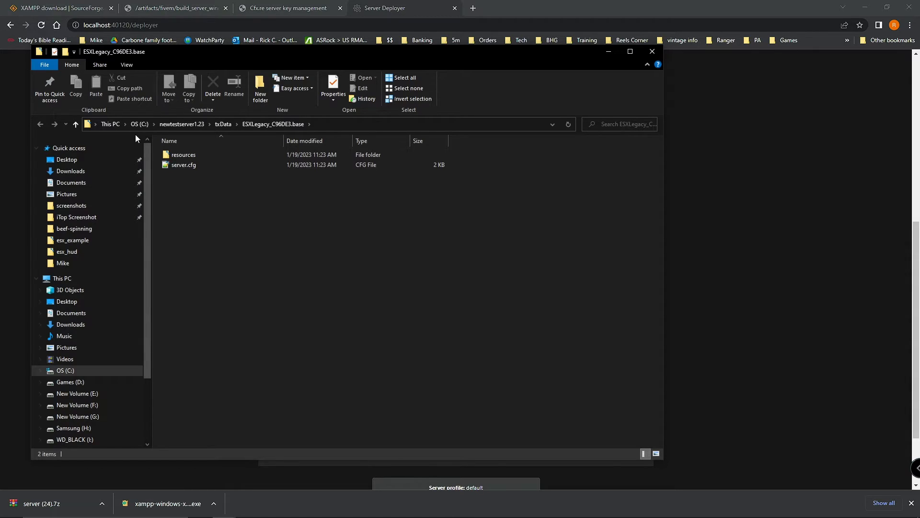
drag(376, 54, 503, 68)
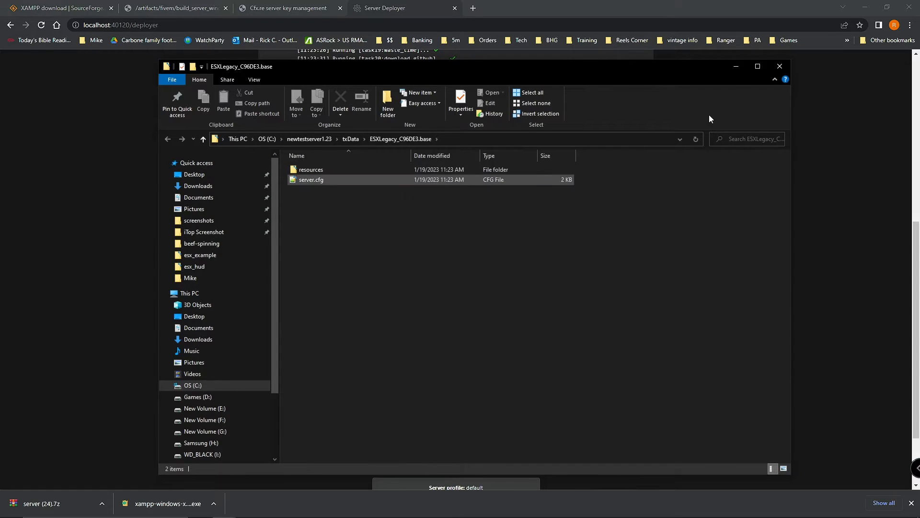
click(737, 66)
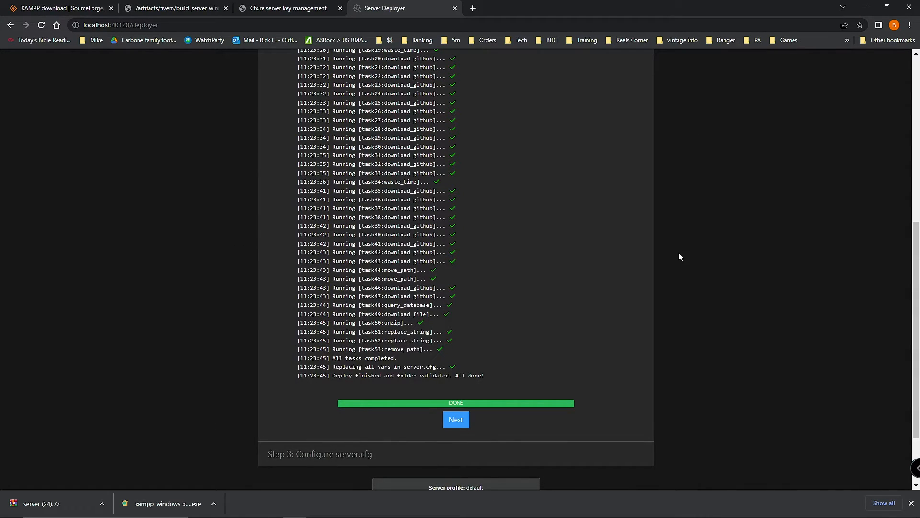
click(456, 420)
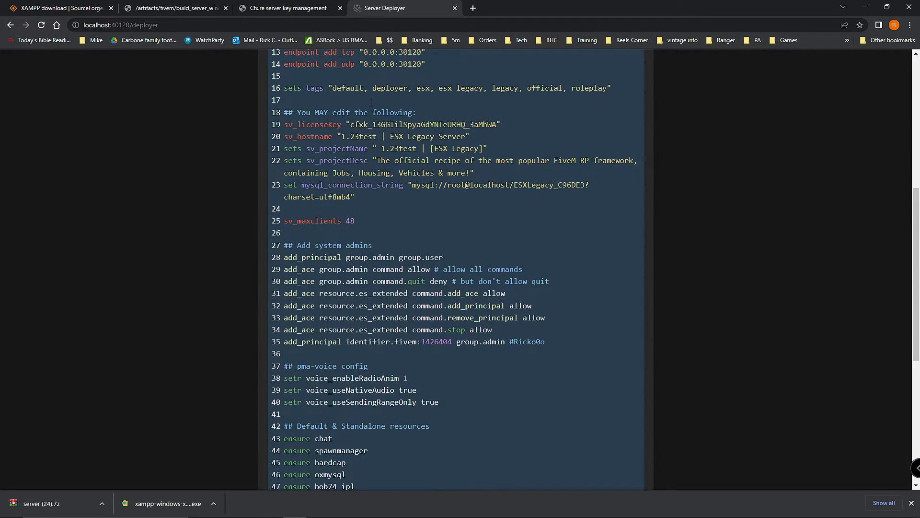
Step: Scroll through the generated server.cfg with its hostname, 48 max clients and port 30120 endpoints
scroll(568, 269, up, 1)
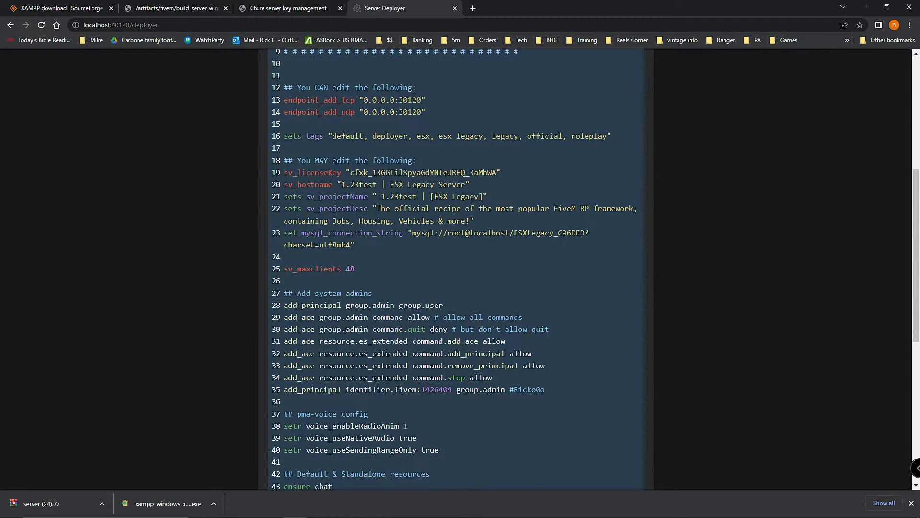
scroll(397, 289, down, 4)
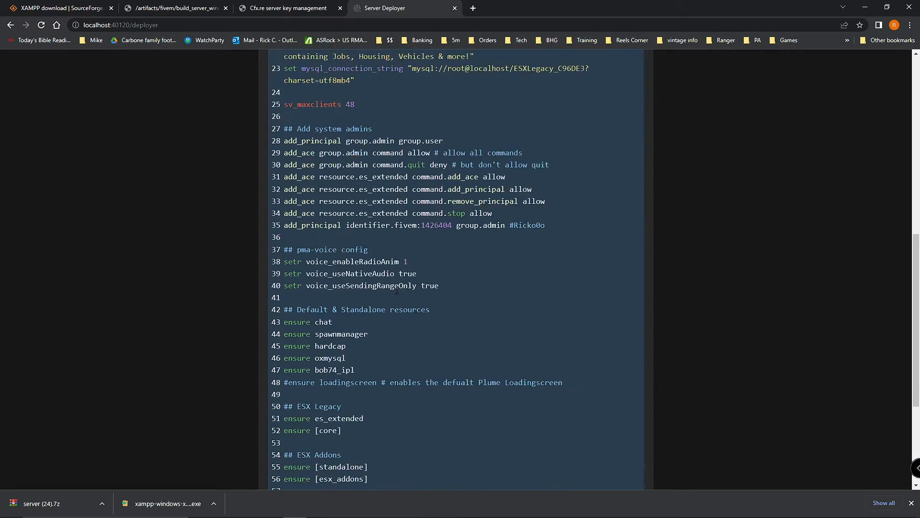
scroll(397, 289, up, 4)
scroll(397, 290, up, 3)
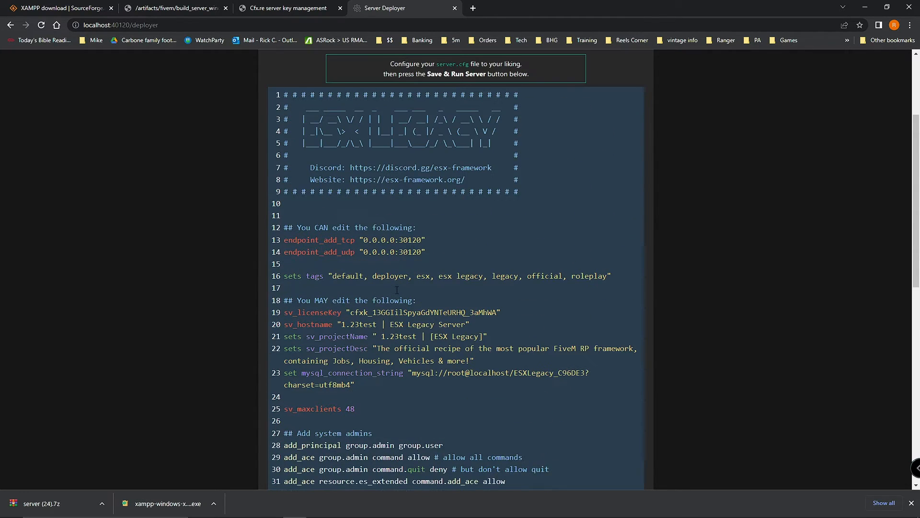
scroll(397, 153, down, 2)
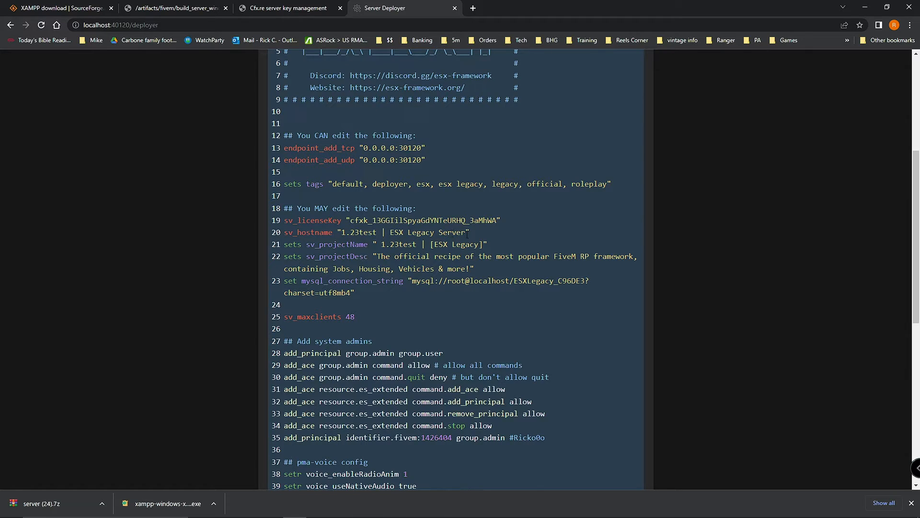
Step: Edit server.cfg: hostname '1.23test | ESX Test Server', max clients 8, description 'test server'
double_click(420, 233)
text(Test)
drag(413, 281, 590, 283)
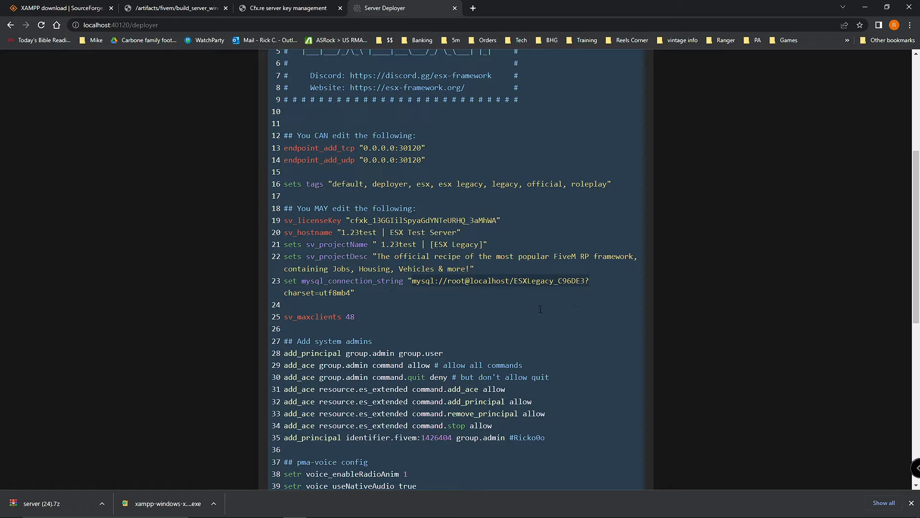
click(346, 316)
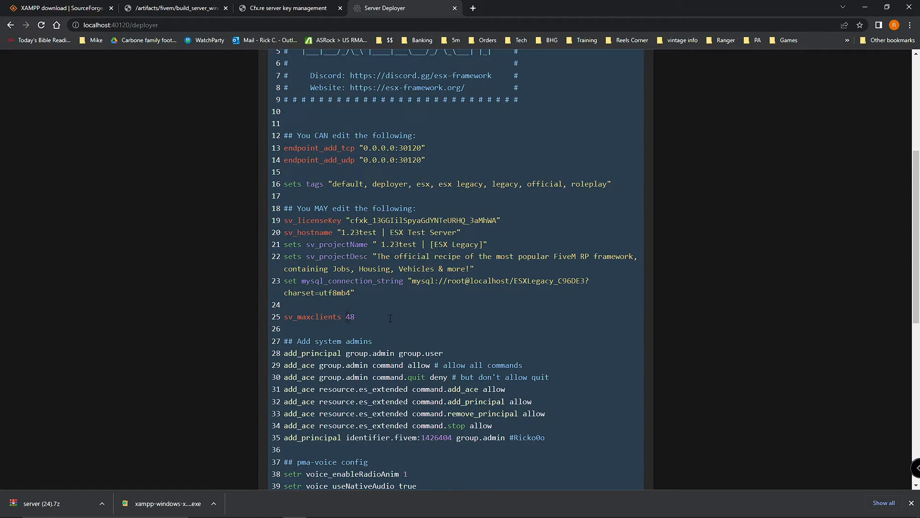
key(Delete)
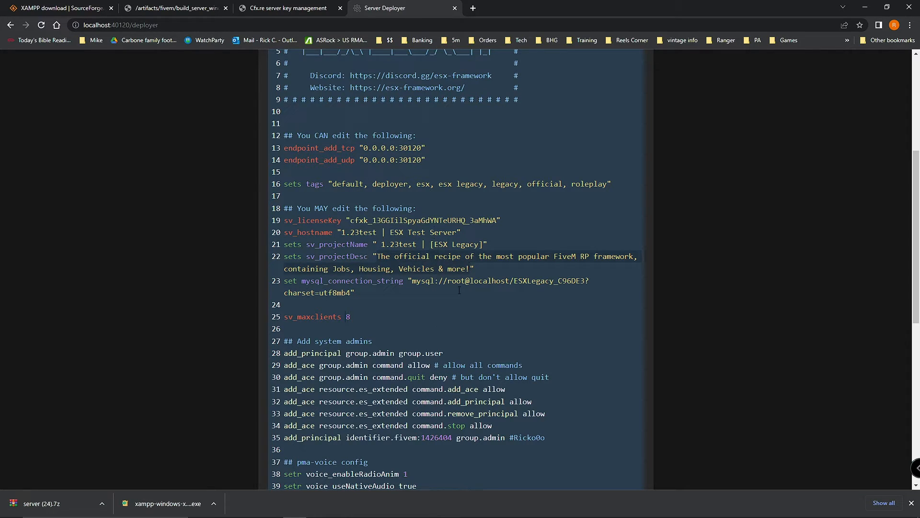
text(test s)
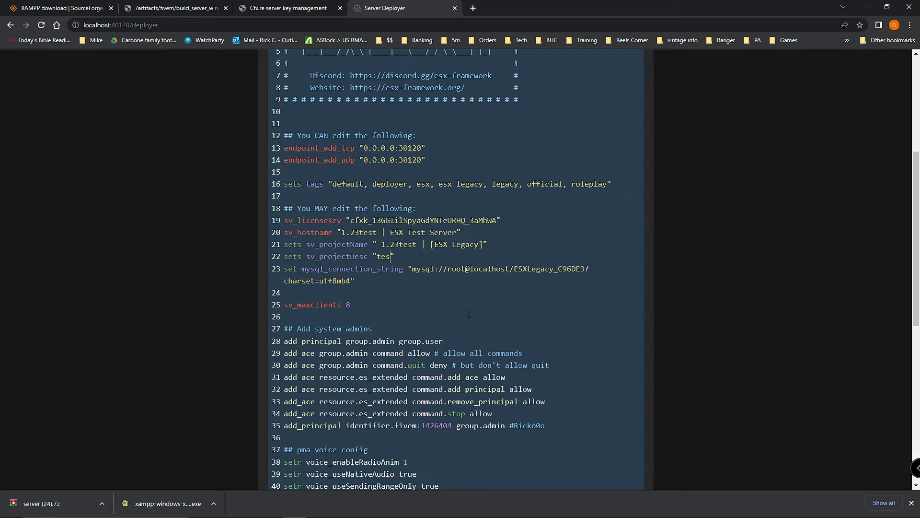
text(erver)
key(Left)
key(Delete)
scroll(537, 340, down, 2)
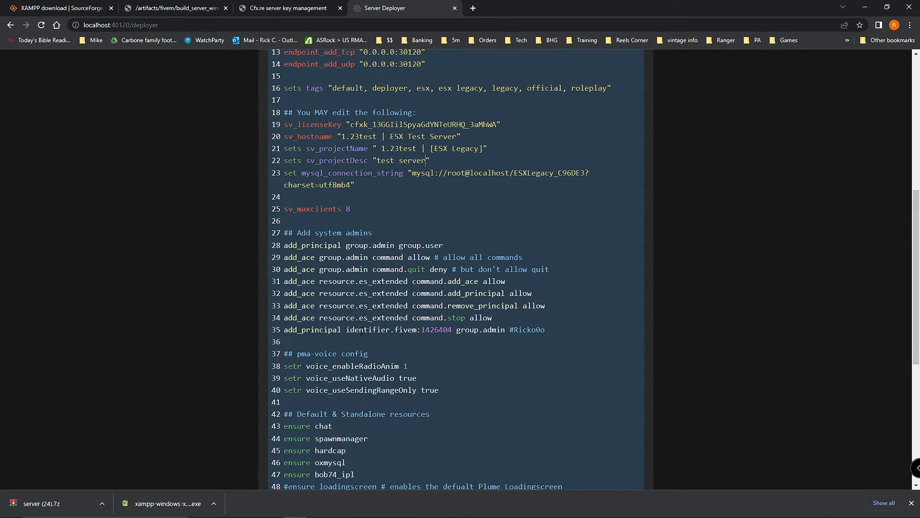
scroll(493, 329, down, 5)
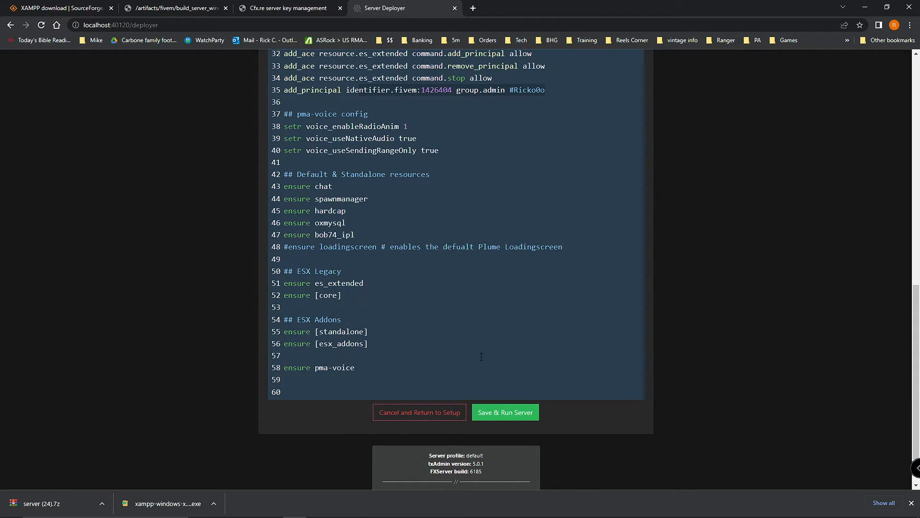
Step: Save the config, start the server and inspect the esx_hud script error line
click(498, 418)
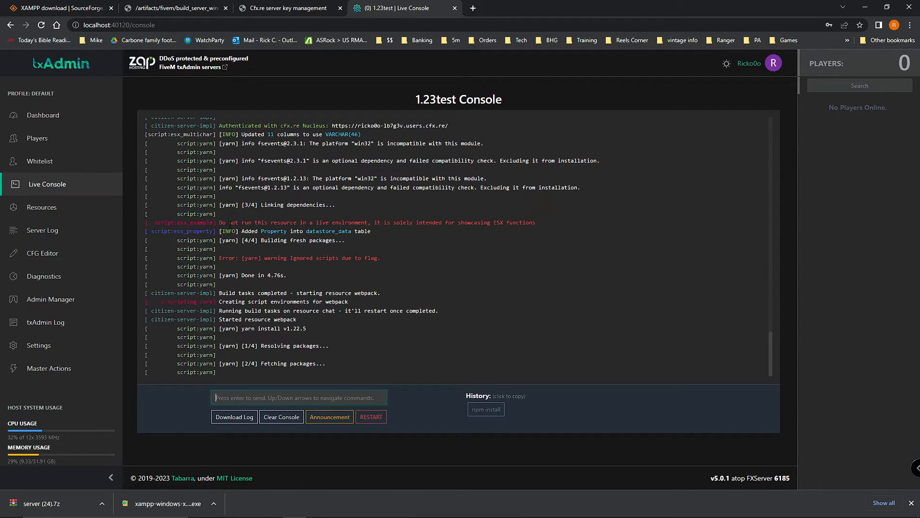
scroll(442, 292, up, 3)
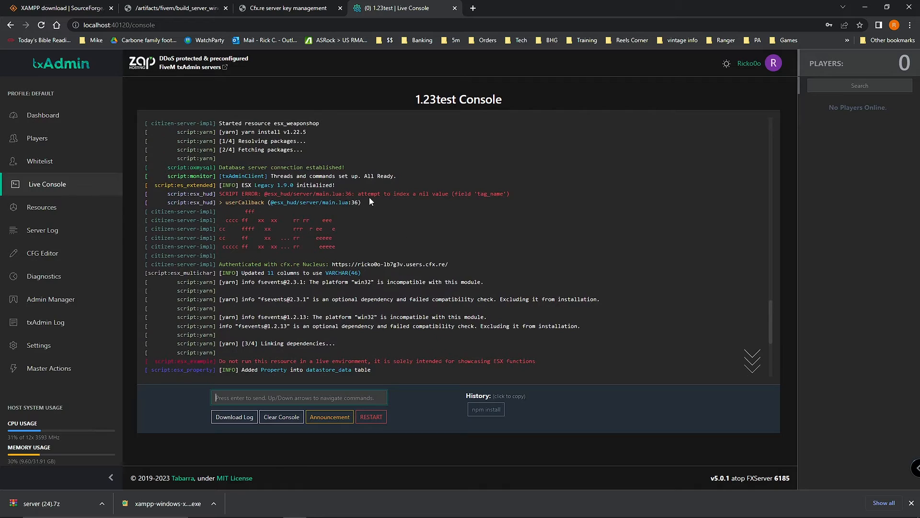
drag(217, 194, 542, 200)
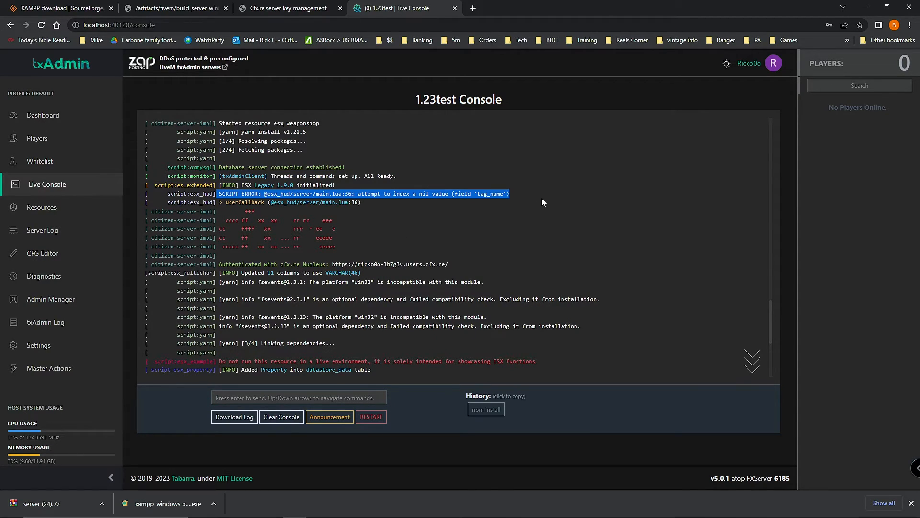
click(475, 203)
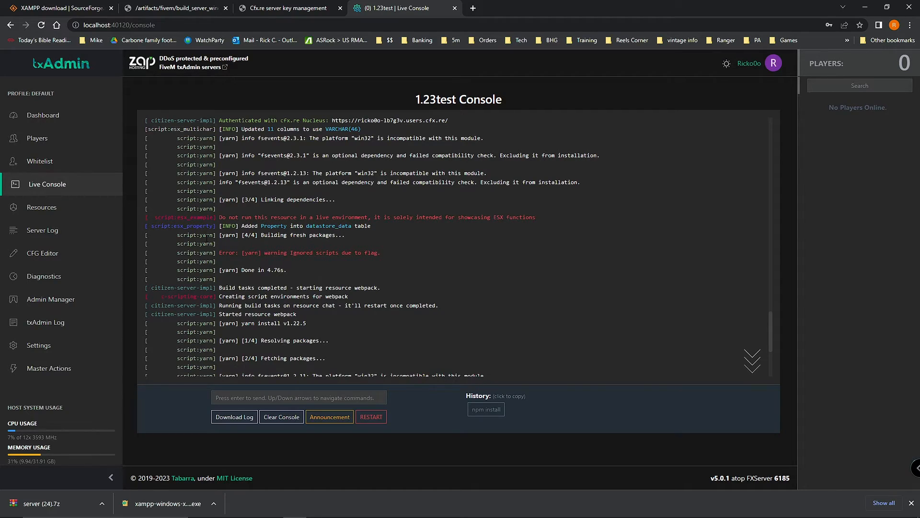
Step: Inspect the esx_example warning line, then highlight the 'resource chat' text in the console
drag(156, 218, 577, 237)
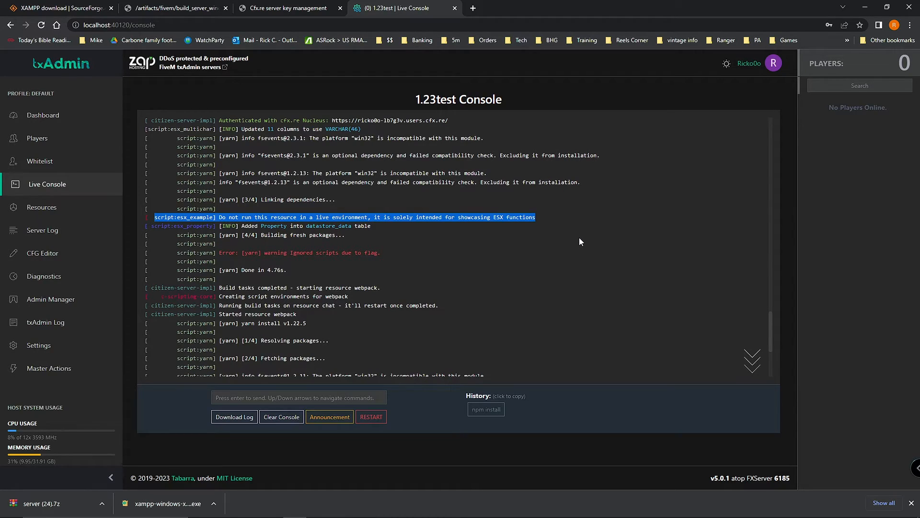
click(579, 238)
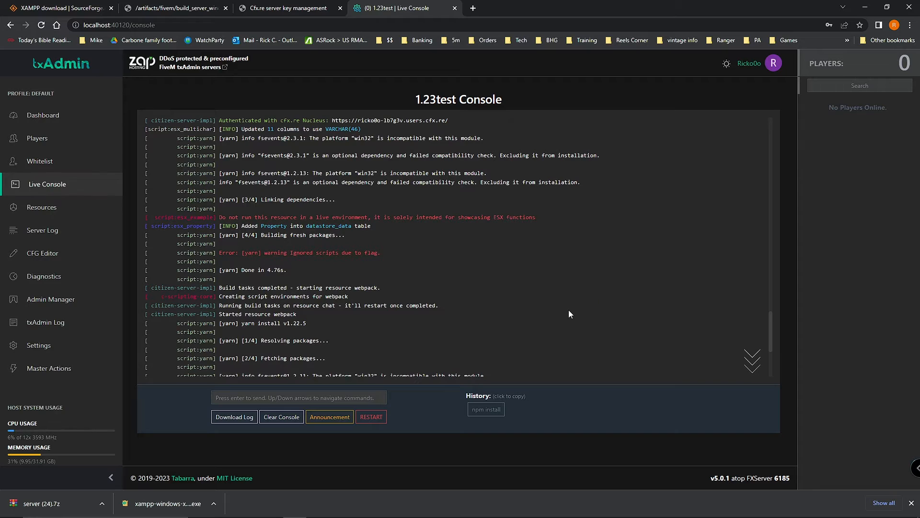
scroll(550, 290, down, 2)
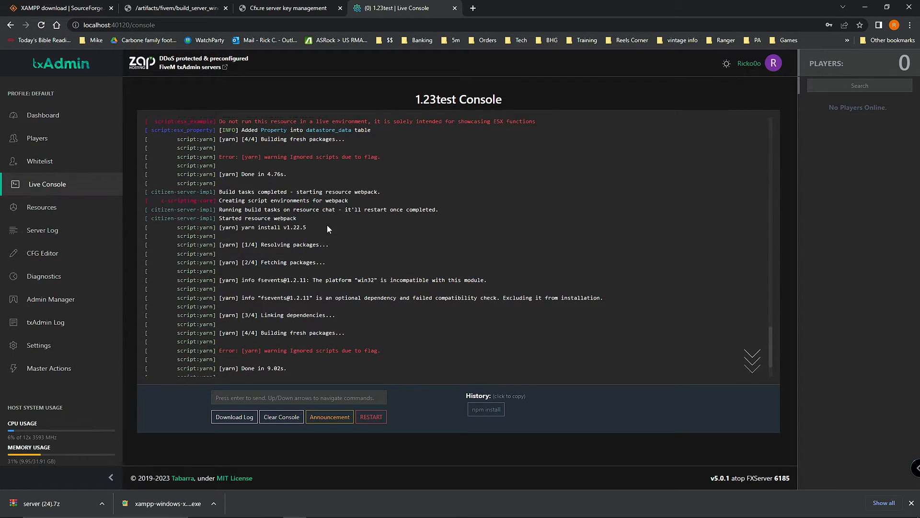
scroll(355, 275, down, 2)
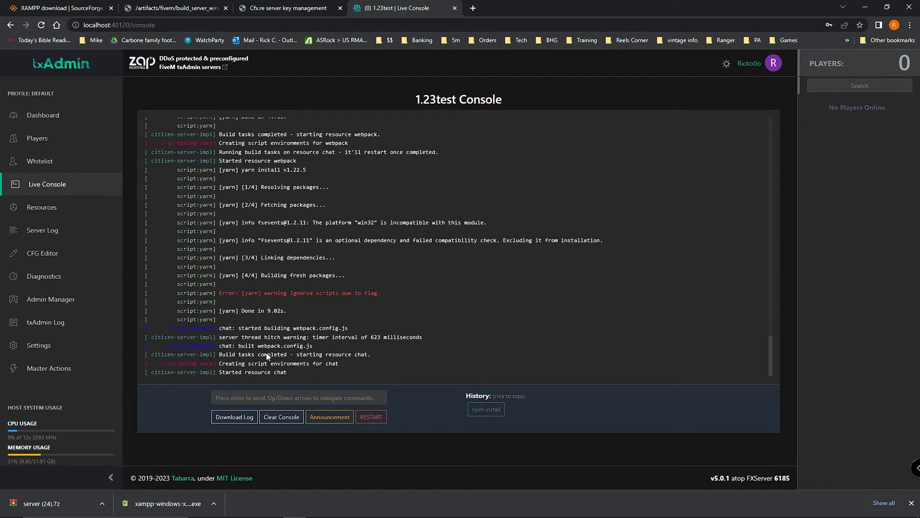
drag(292, 373, 245, 373)
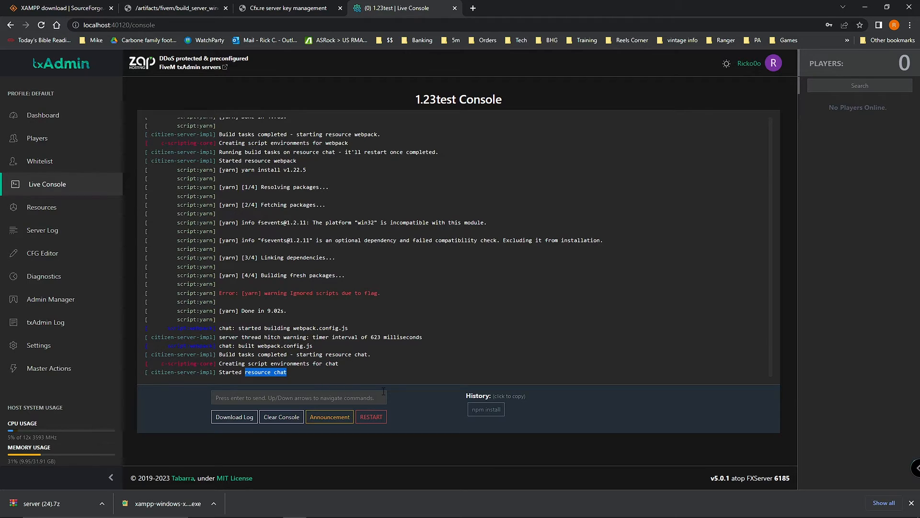
Step: Restart the 1.23test server from the Live Console and confirm the restart
click(374, 417)
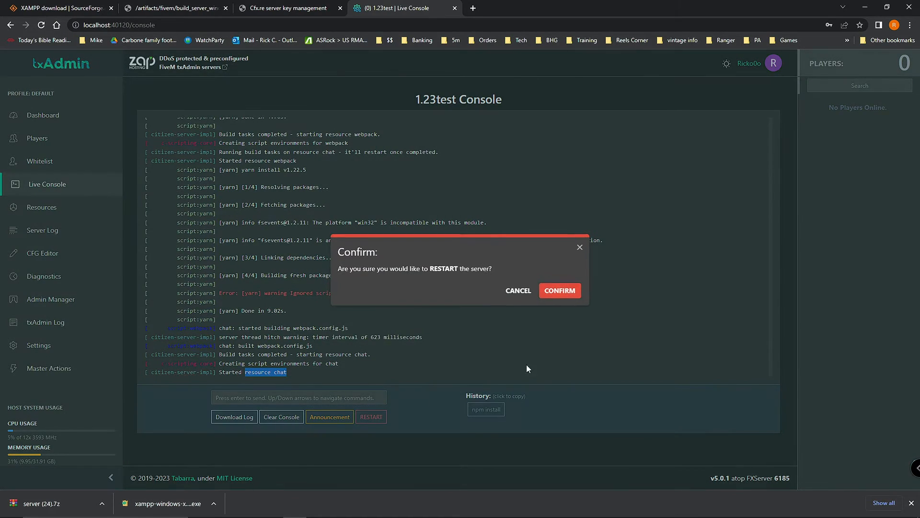
click(551, 297)
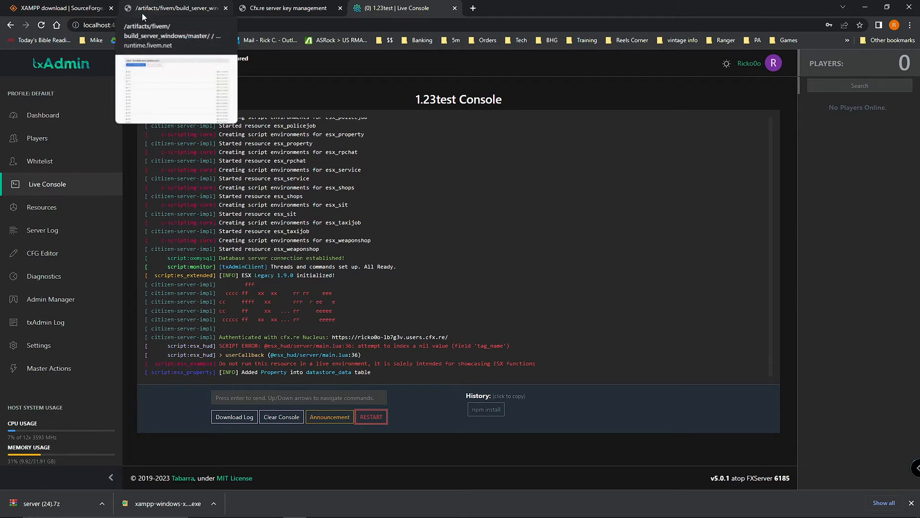
Step: Minimize the browser, FXServer console and File Explorer, then launch XAMPP Control Panel
click(865, 7)
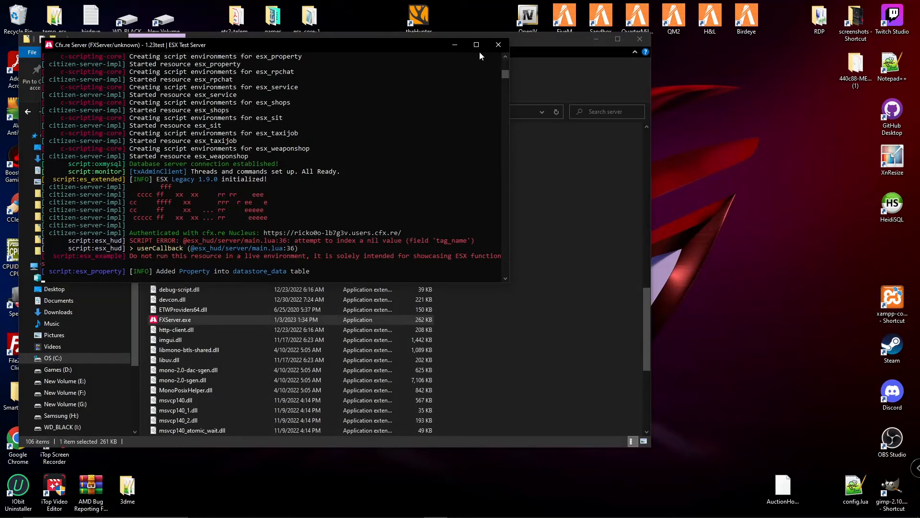
click(457, 45)
click(595, 39)
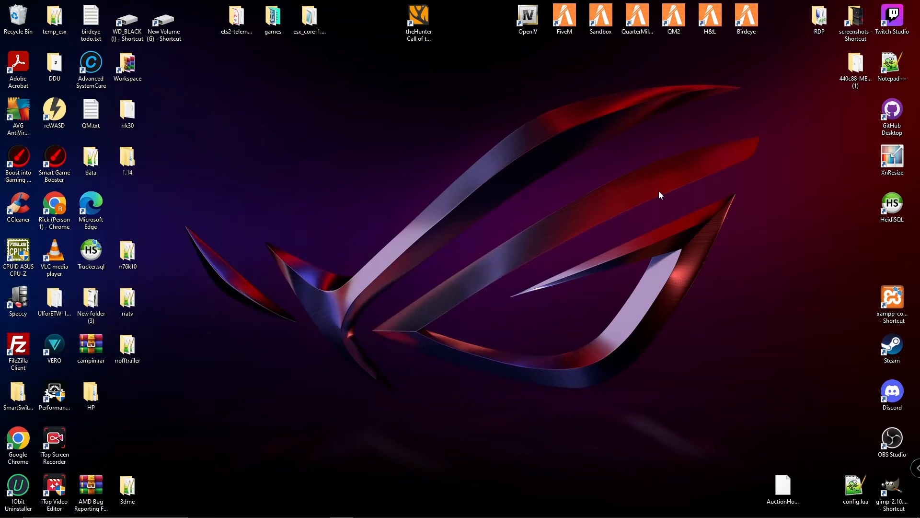
double_click(886, 294)
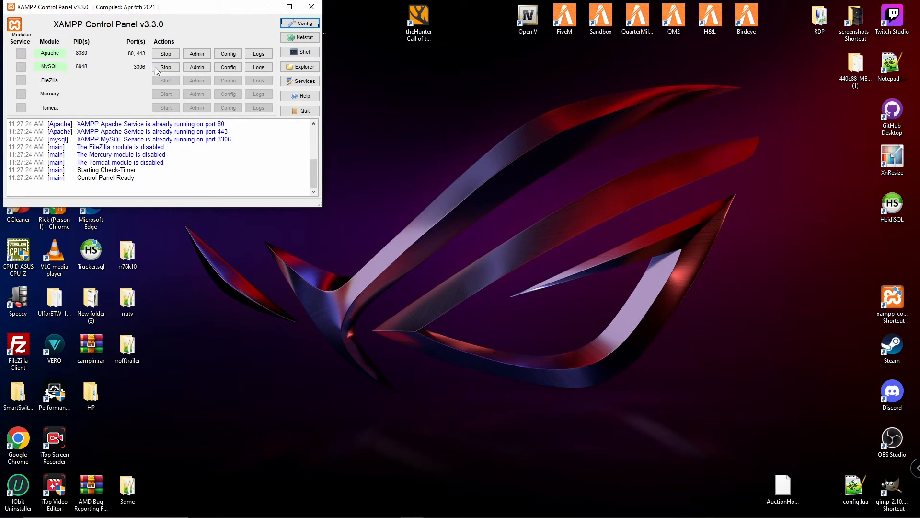
Step: Open MySQL's phpMyAdmin, expand the esxlegacy database group, then return to txAdmin
click(194, 68)
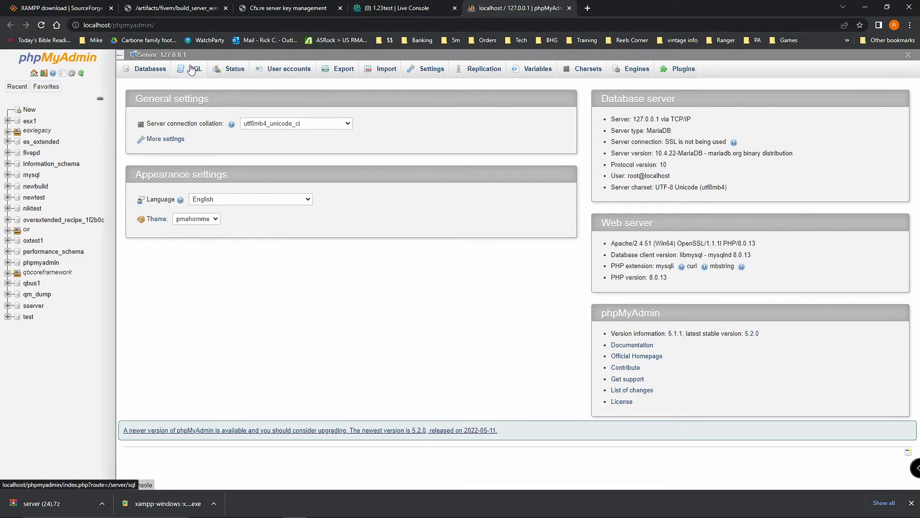
click(8, 133)
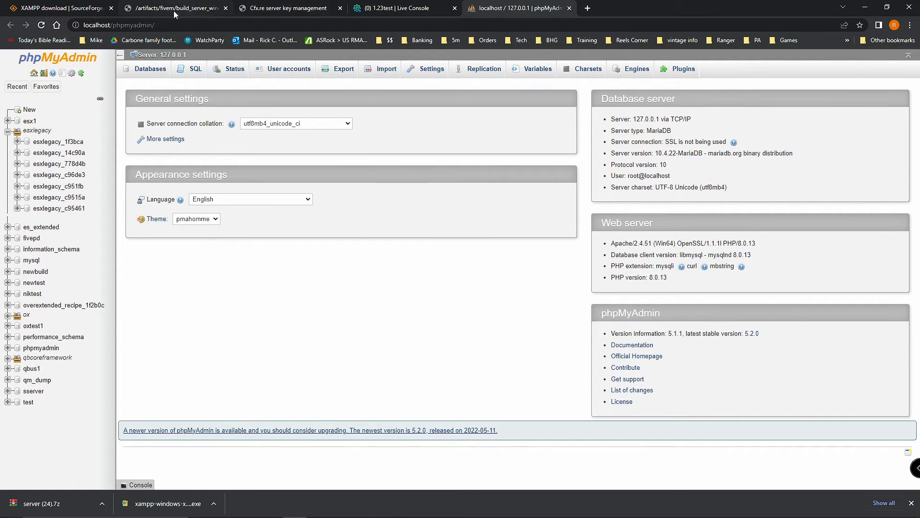
click(397, 8)
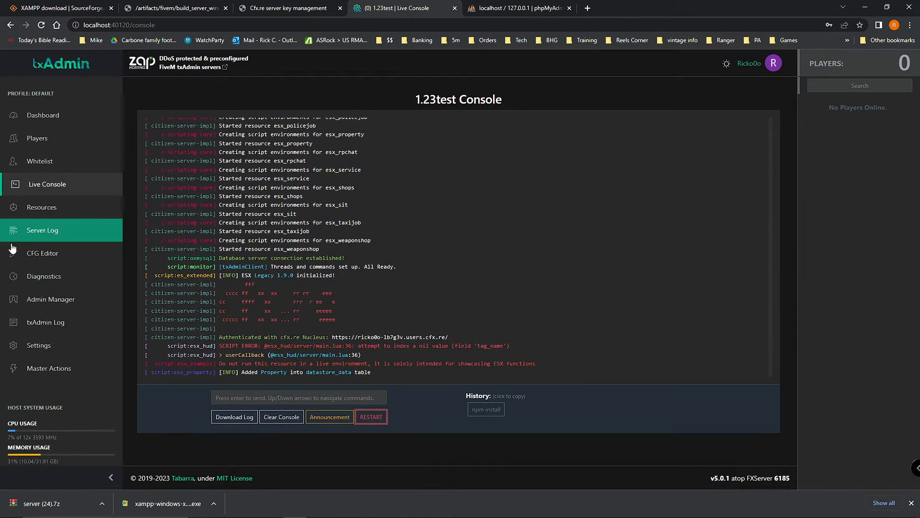
Step: Check the mysql_connection_string in CFG Editor, then open esxlegacy_c96de3 in phpMyAdmin
click(47, 253)
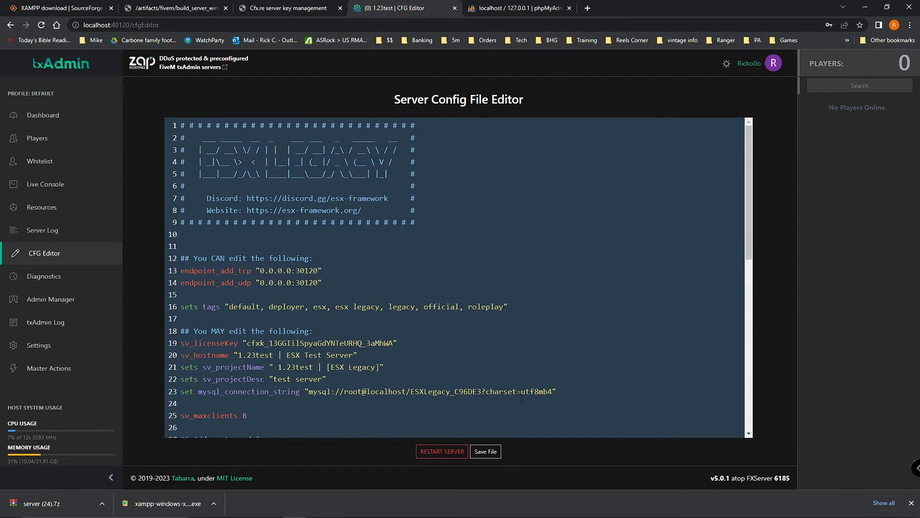
scroll(483, 376, down, 2)
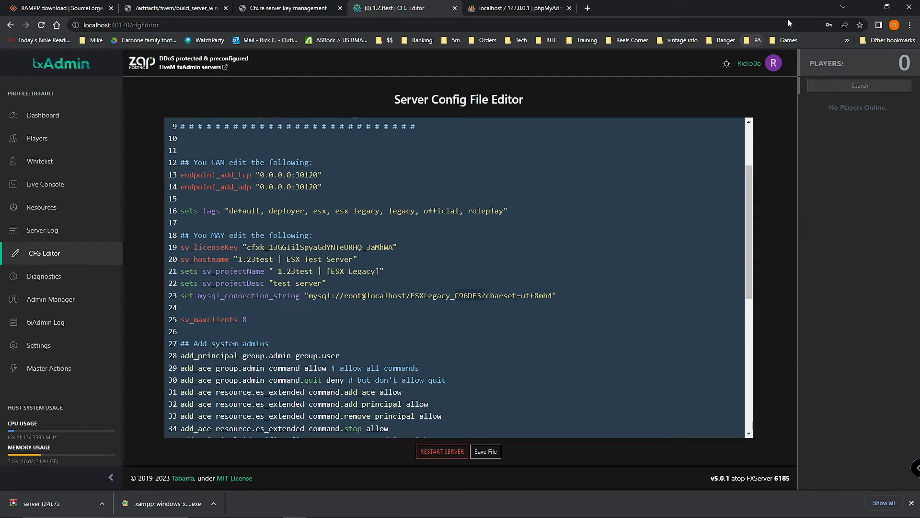
click(171, 8)
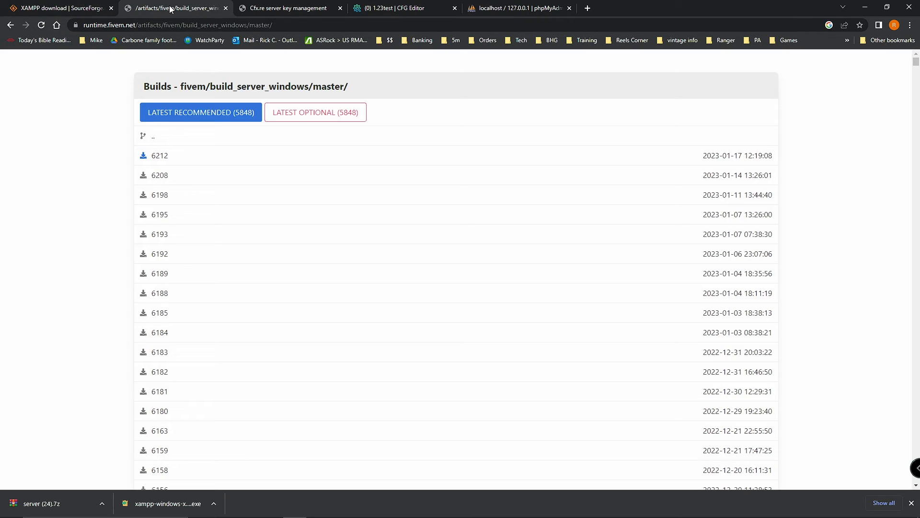
click(82, 8)
click(508, 8)
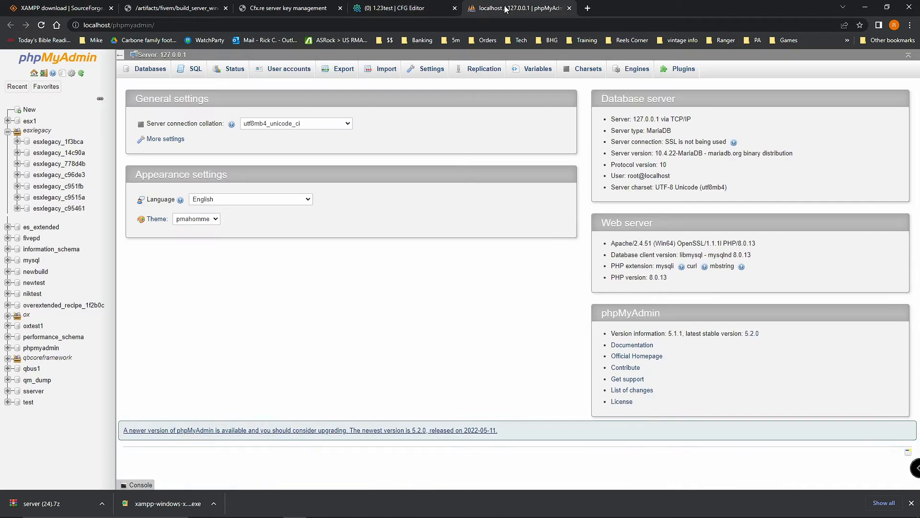
click(67, 175)
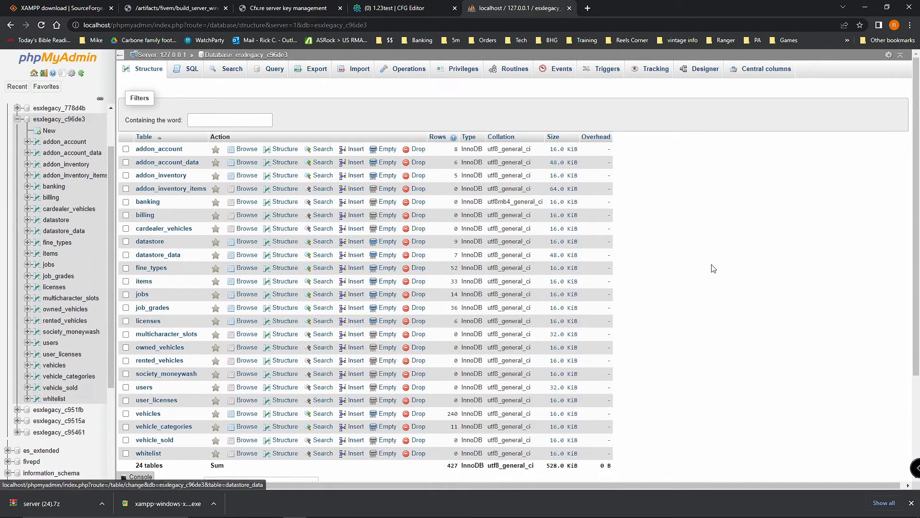
Step: Browse the empty users table, then return to the esxlegacy_c96de3 table list
scroll(713, 261, down, 3)
scroll(714, 262, up, 2)
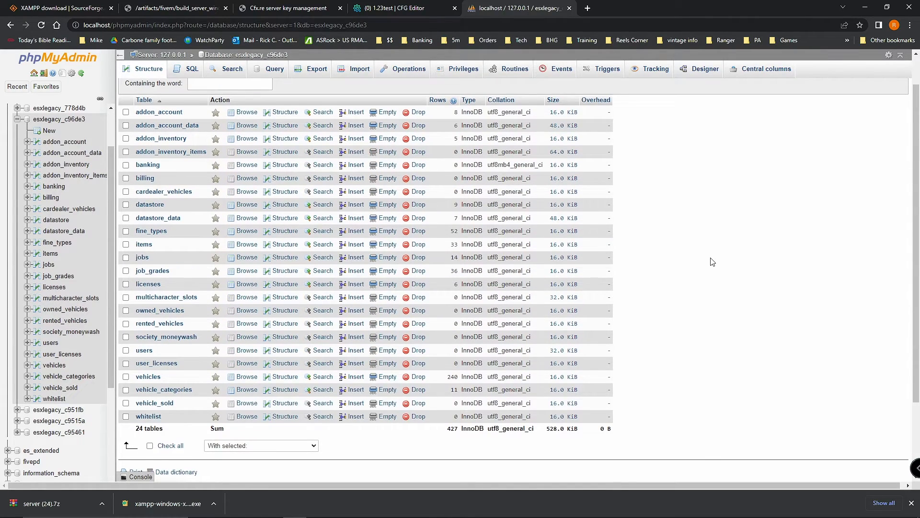
scroll(713, 262, down, 2)
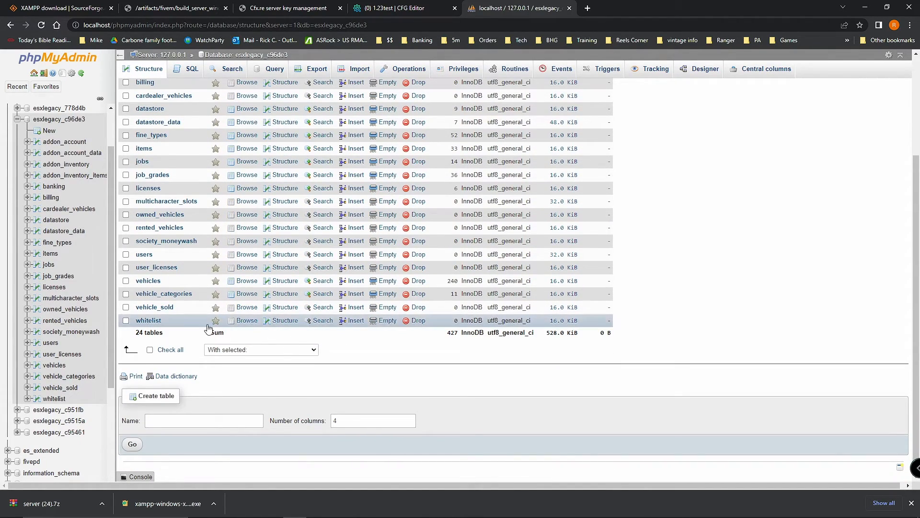
scroll(141, 309, up, 1)
click(142, 303)
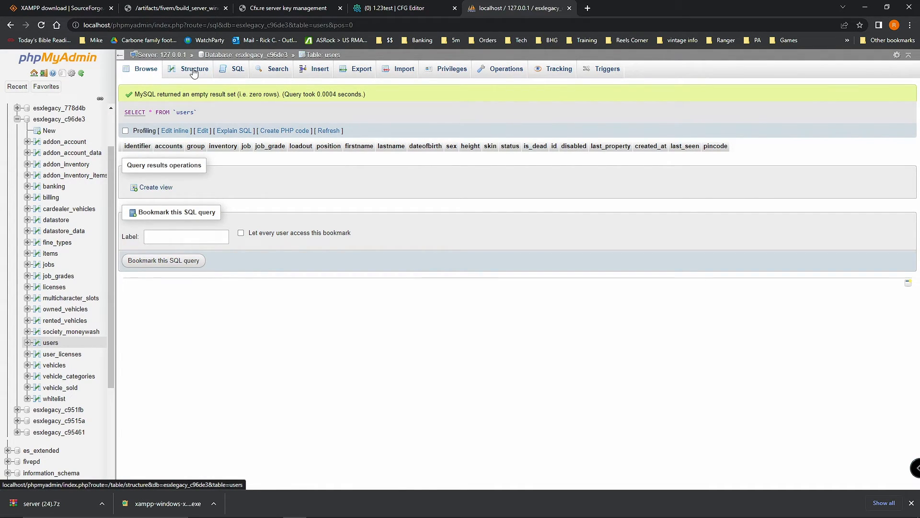
scroll(53, 192, up, 1)
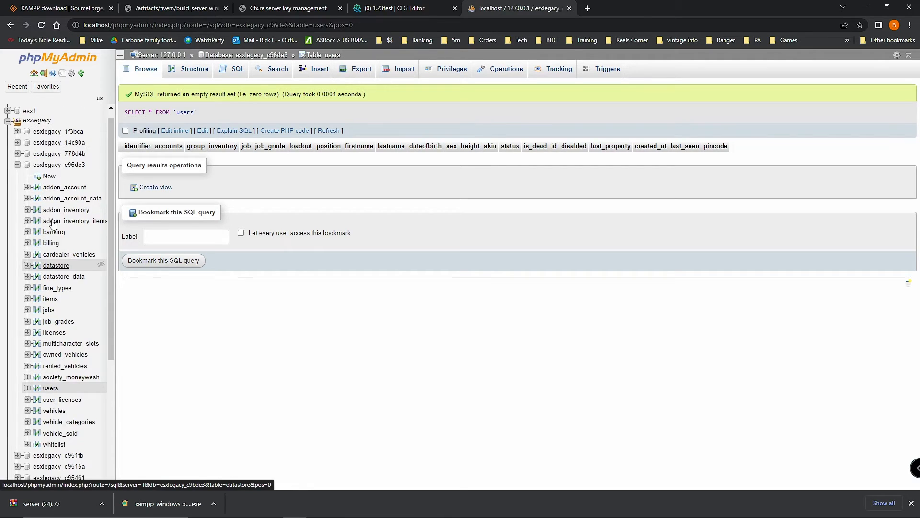
click(53, 168)
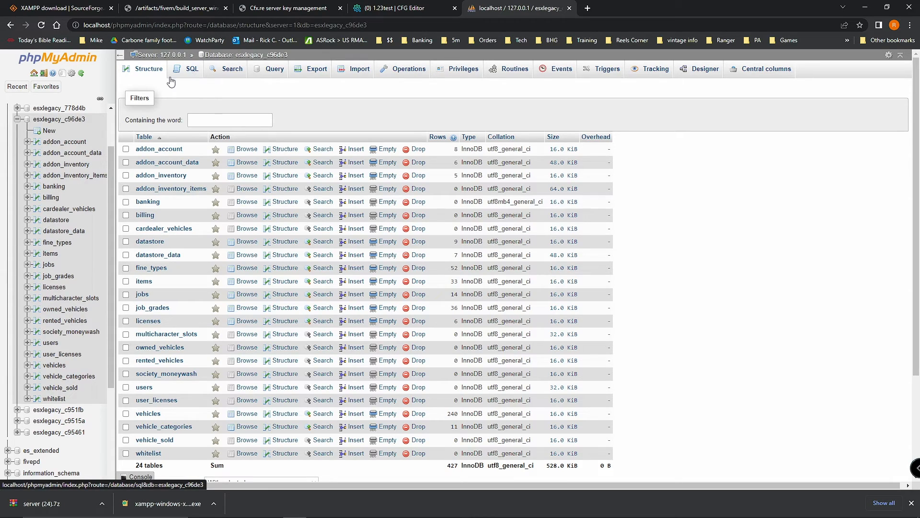
click(67, 120)
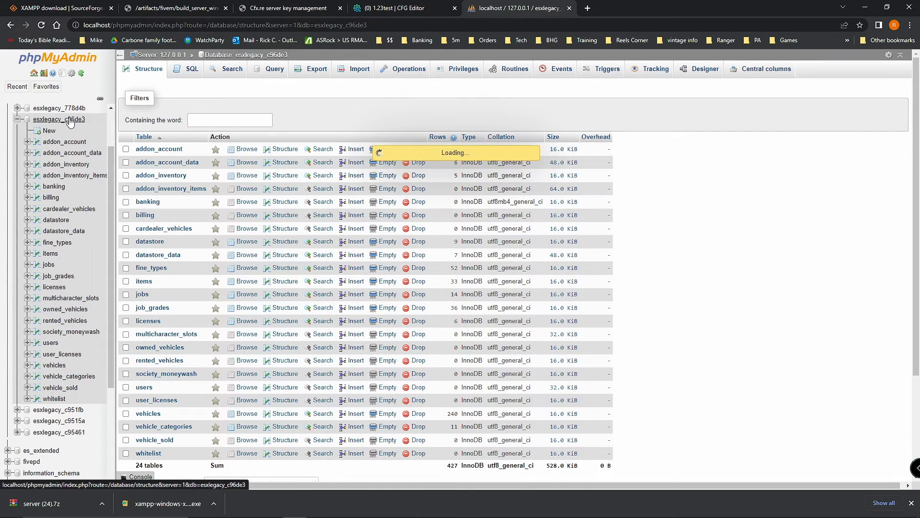
Step: Open the Import page for esxlegacy_c96de3 and close the file picker without choosing a file
click(352, 70)
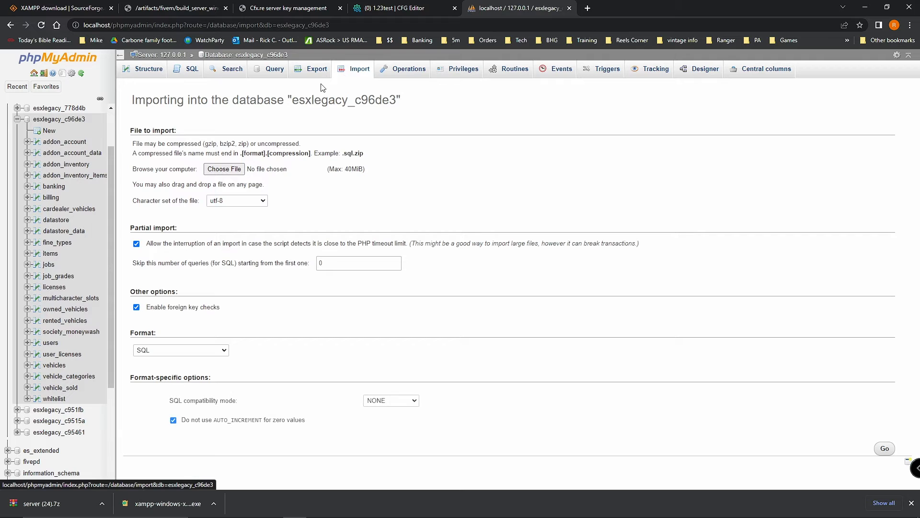
click(235, 167)
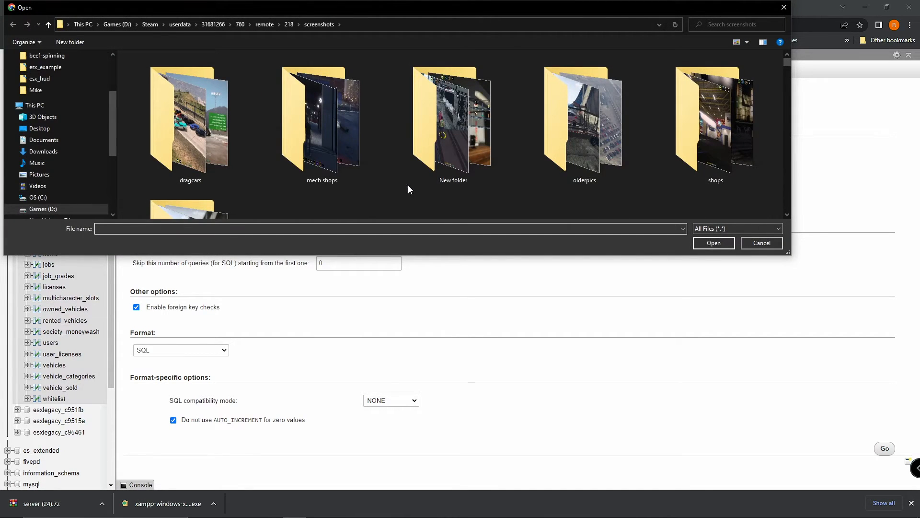
scroll(412, 185, down, 5)
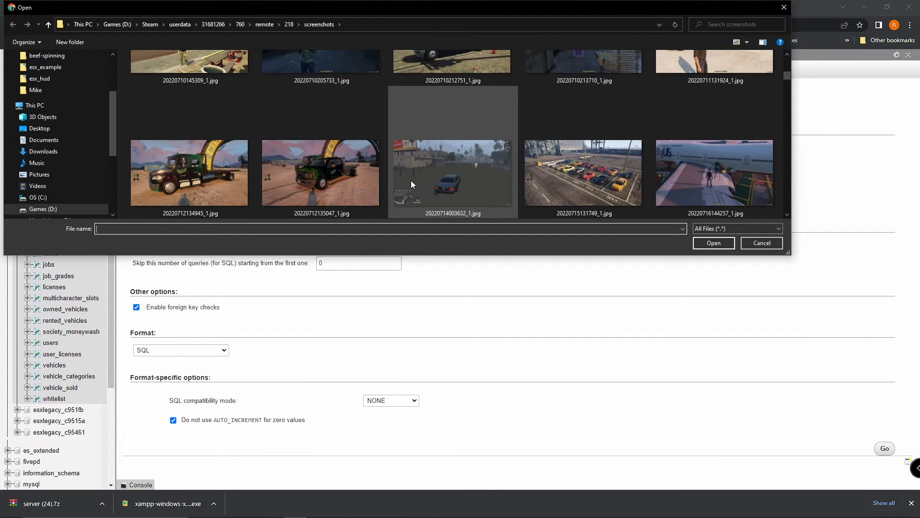
click(784, 7)
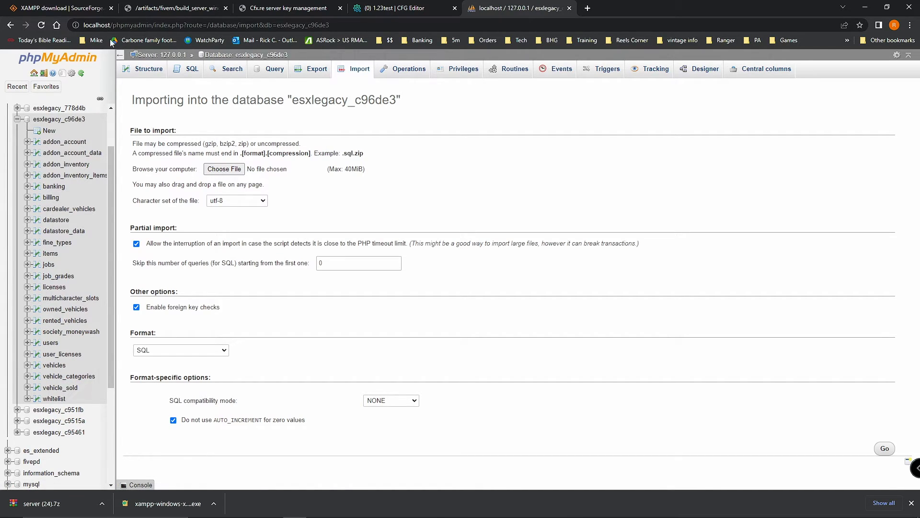
Step: Look at txAdmin's config editor, minimize the browser and XAMPP, and launch FiveM
click(370, 7)
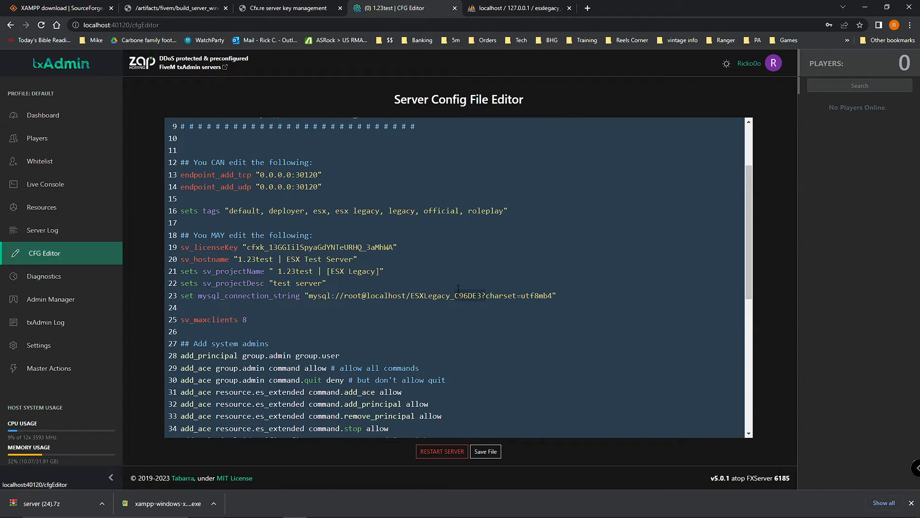
click(864, 8)
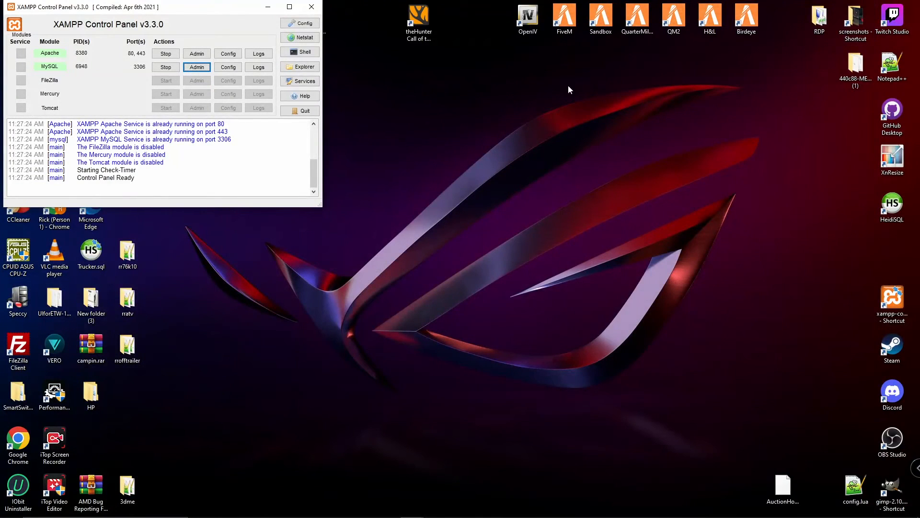
click(268, 6)
double_click(601, 18)
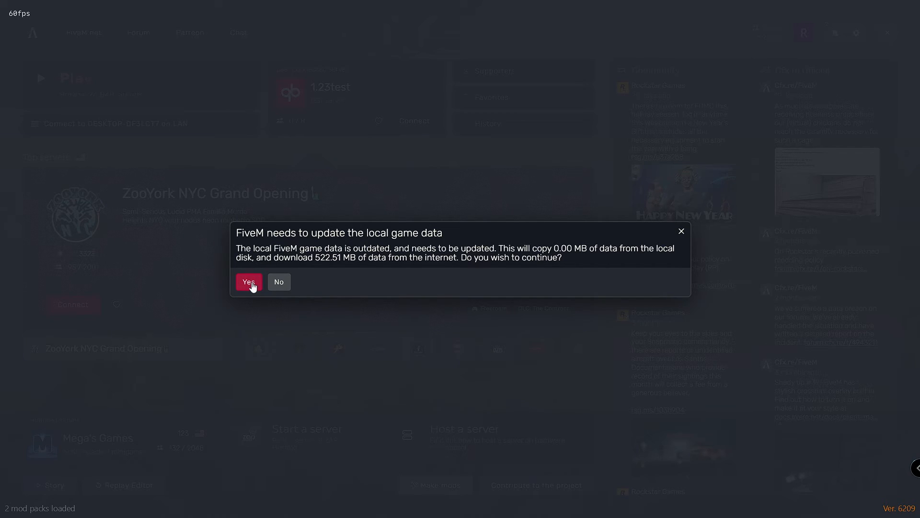
Step: Dismiss FiveM's update dialog and quit the launcher to the desktop
click(680, 233)
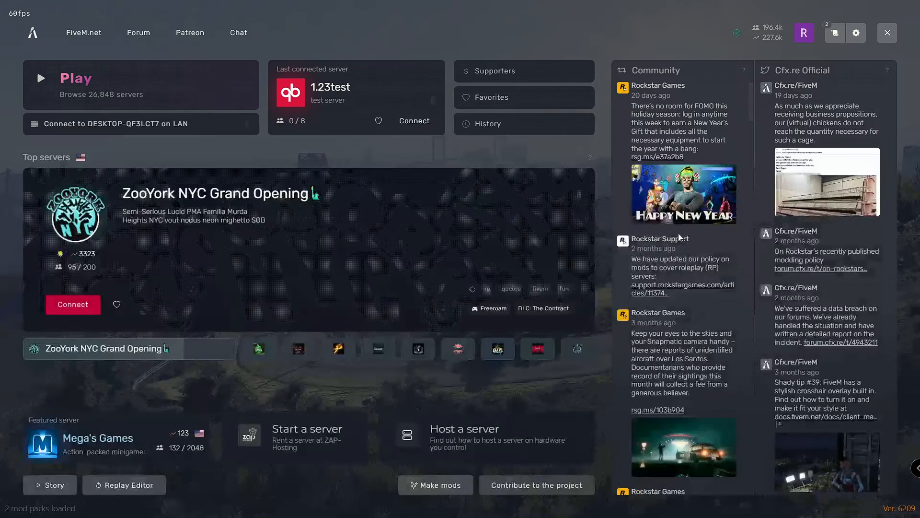
click(888, 32)
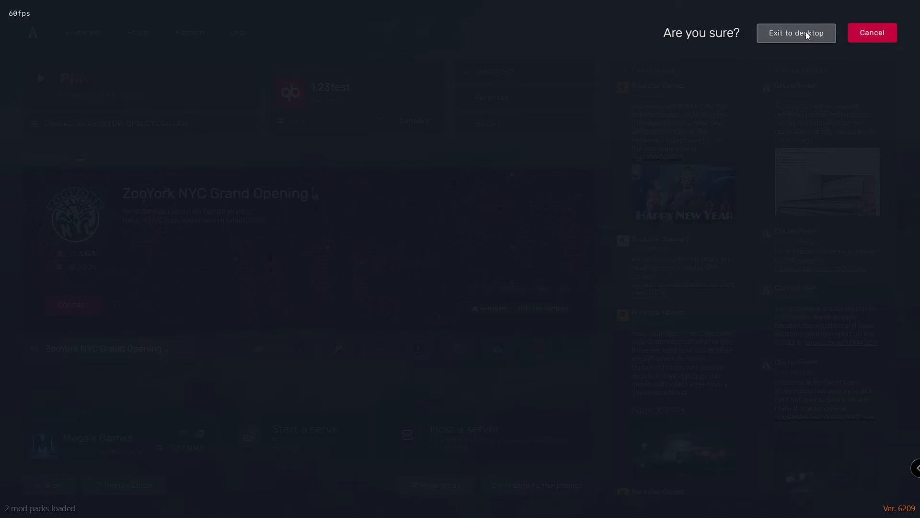
click(807, 32)
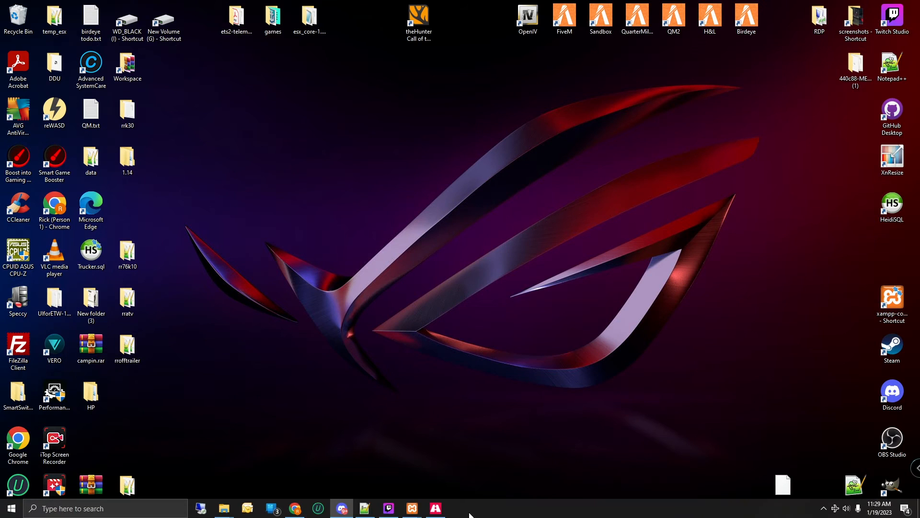
Step: Add '+set sv_enforceGameBuild 2699' to txAdmin's FXServer additional arguments and save
click(306, 511)
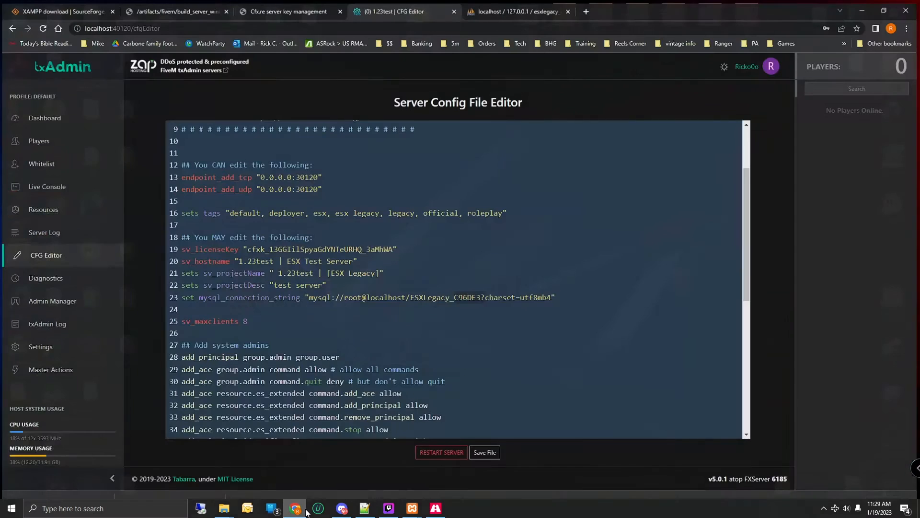
click(46, 345)
click(323, 139)
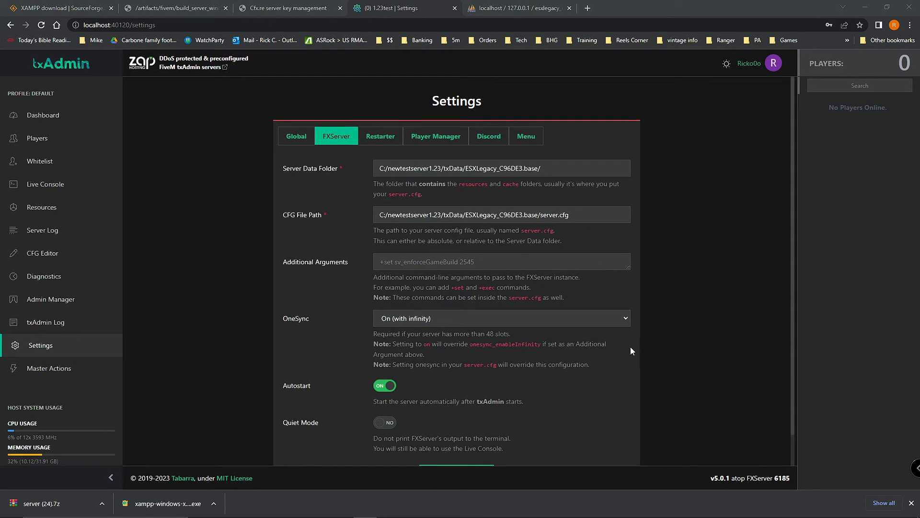
click(439, 267)
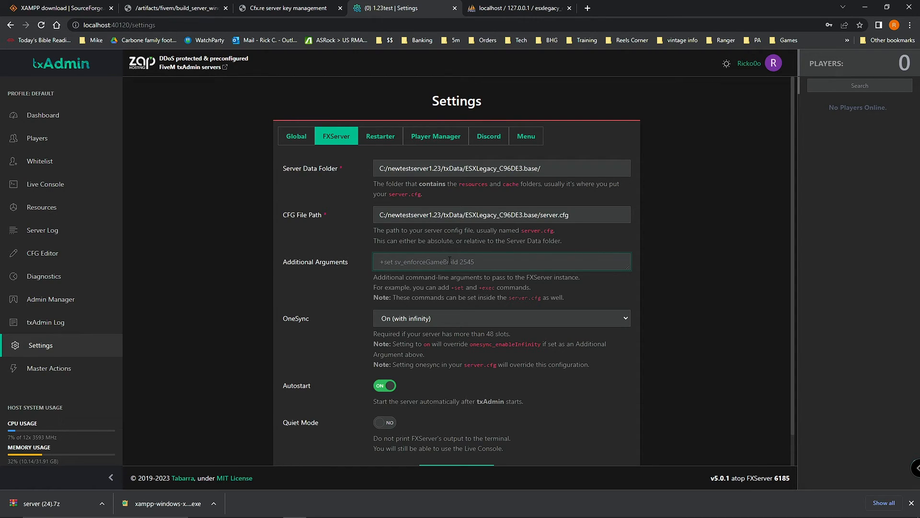
text(+set sv_enforceGameBuild 2699)
scroll(656, 356, down, 1)
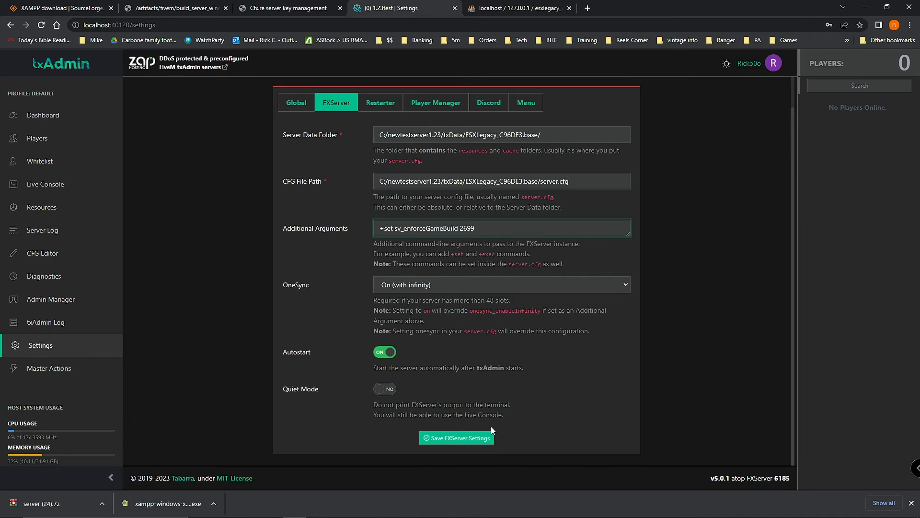
click(468, 438)
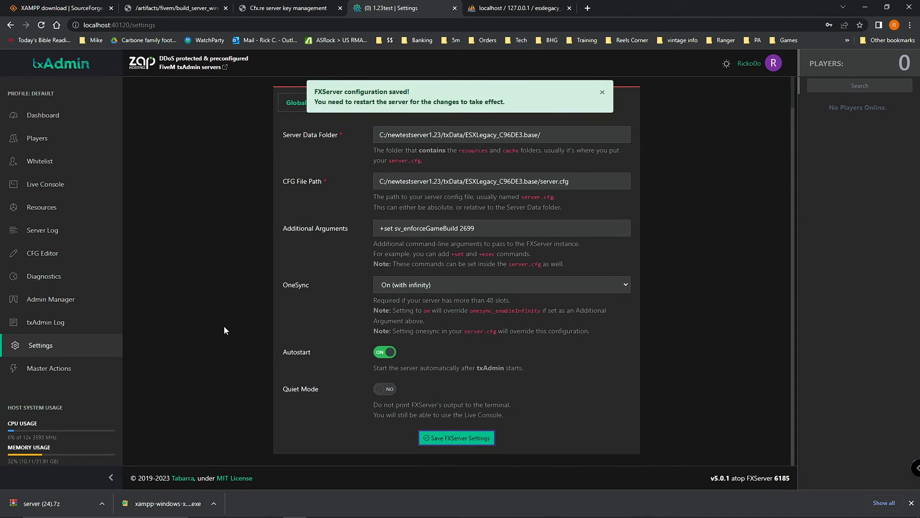
click(48, 185)
Step: Restart the server and scroll back up through the console output
click(382, 416)
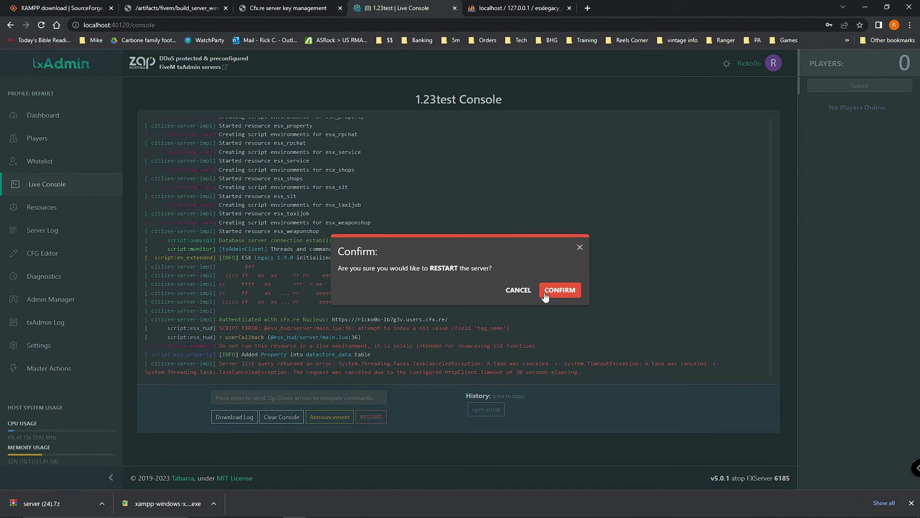
click(554, 286)
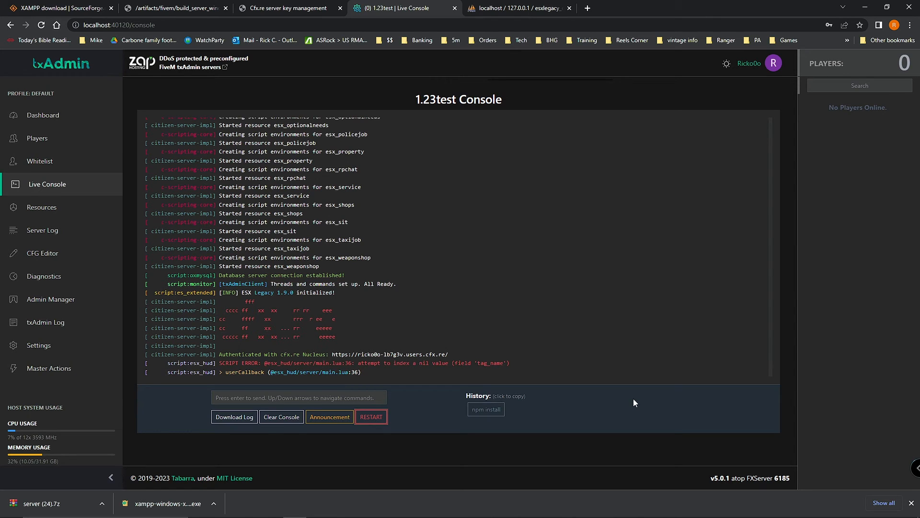
scroll(311, 350, up, 1)
scroll(309, 349, up, 5)
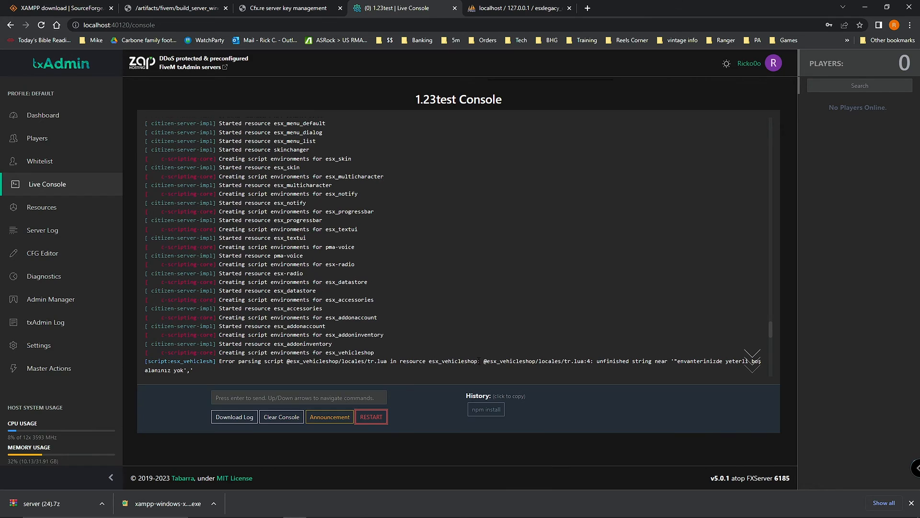
Step: Inspect the esx_vehicleshop tr.lua parsing error's file details and locale file name
drag(478, 359, 672, 360)
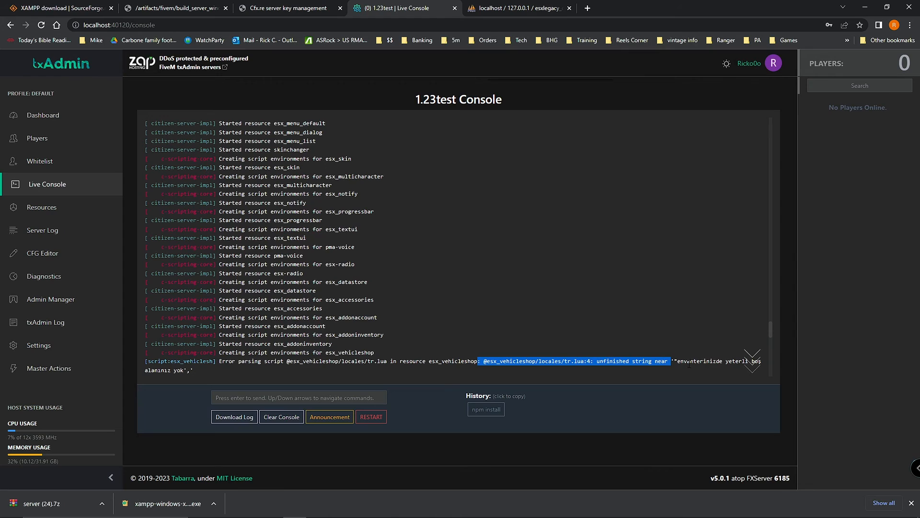
click(616, 339)
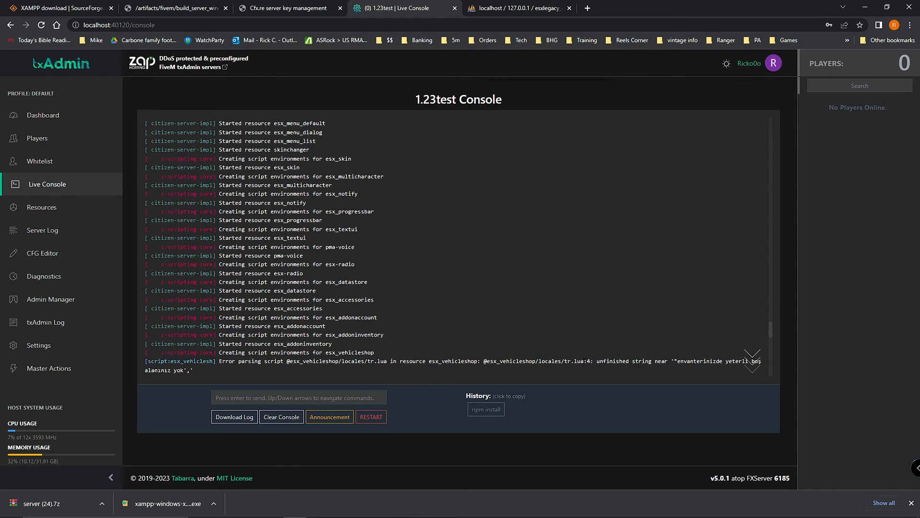
drag(549, 361, 582, 361)
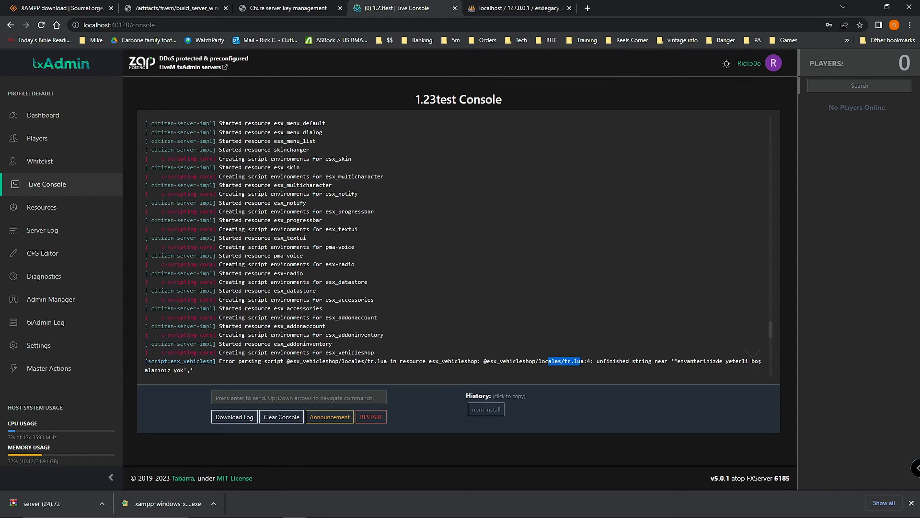
click(577, 363)
Step: Launch FiveM from the desktop and connect to the local 1.23test LAN server
click(863, 10)
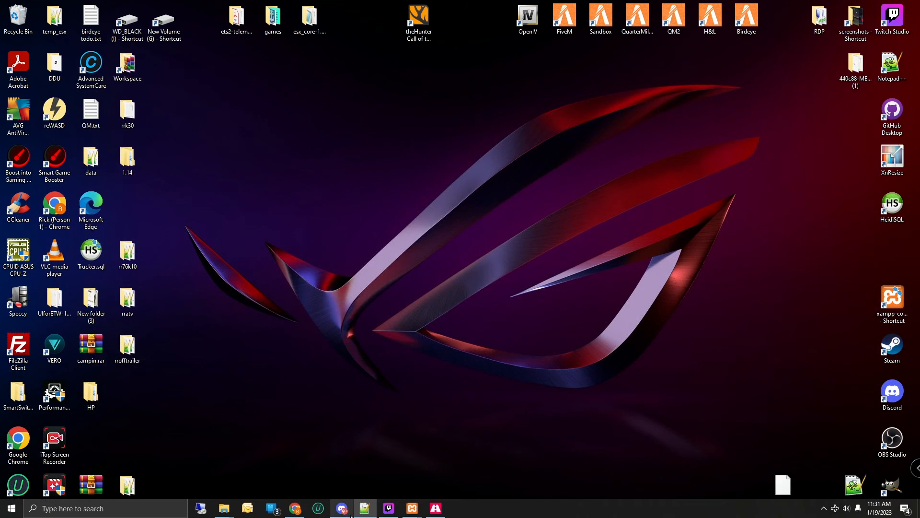
mouse_move(344, 516)
click(318, 447)
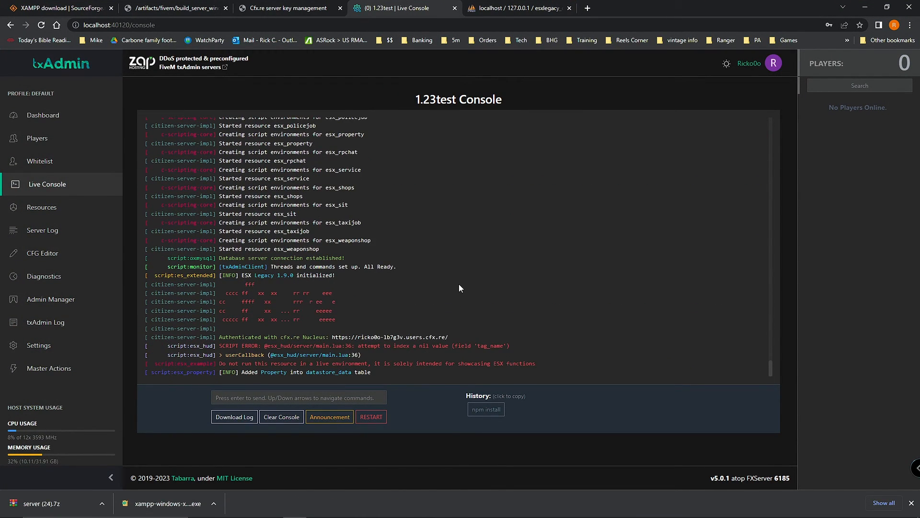
click(863, 9)
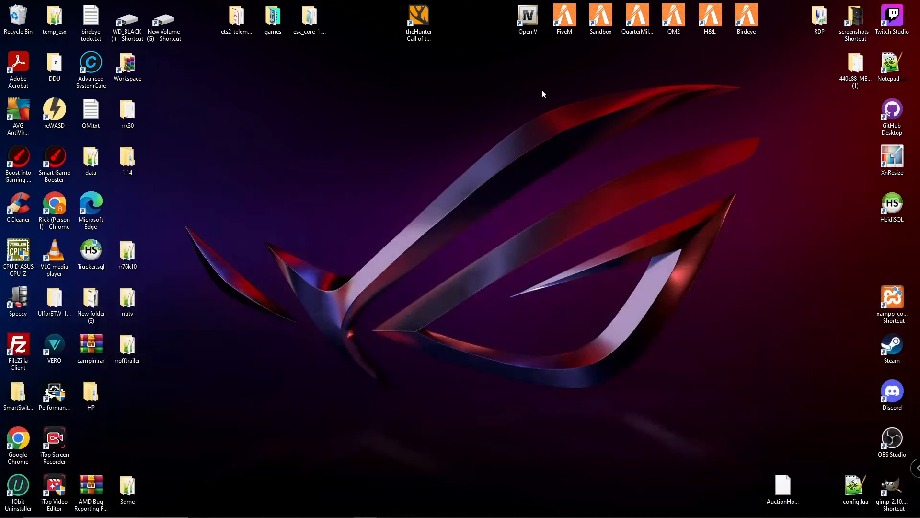
double_click(565, 18)
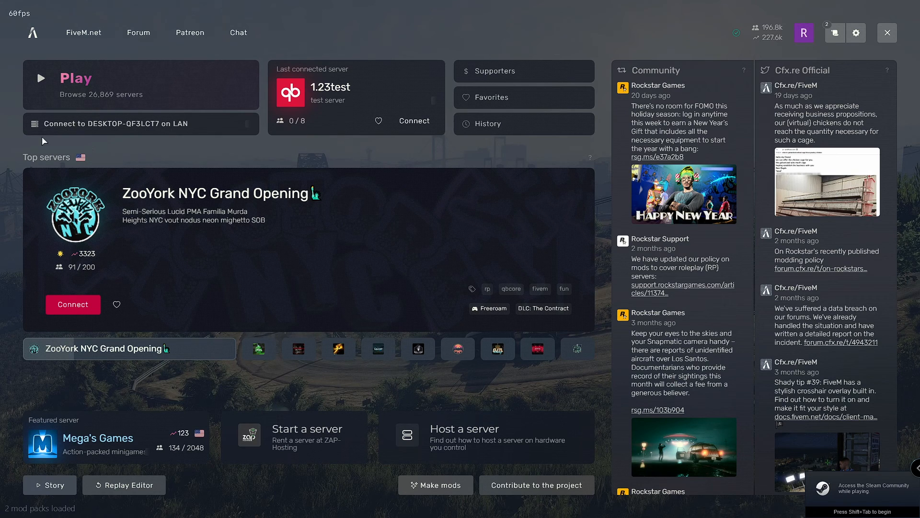
click(124, 126)
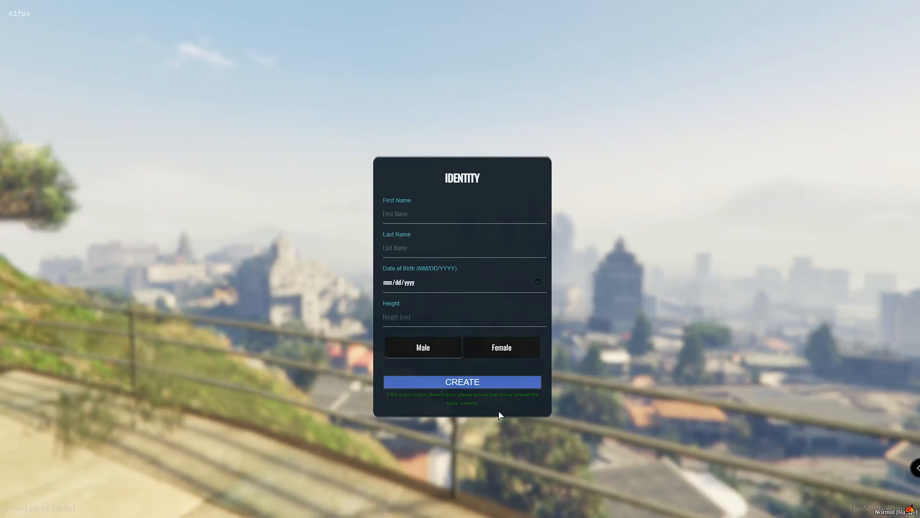
Step: Enter the character's name, birth date 05/05/1995 and height 182, then create the identity
click(463, 213)
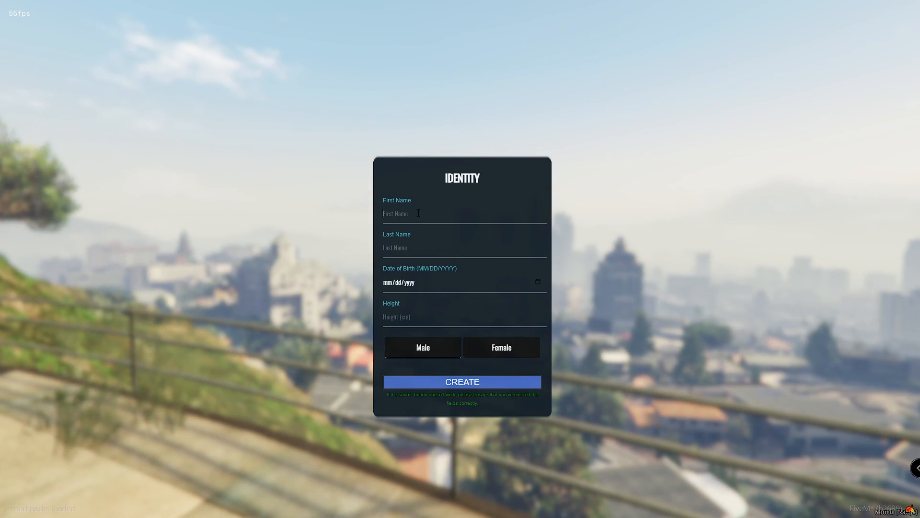
text(R)
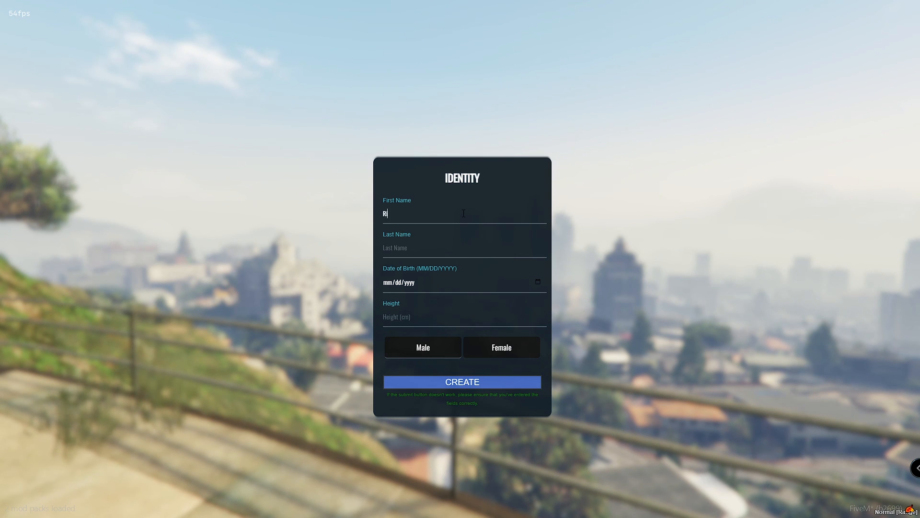
text(ickStinnett)
key(Tab)
text(05/05/)
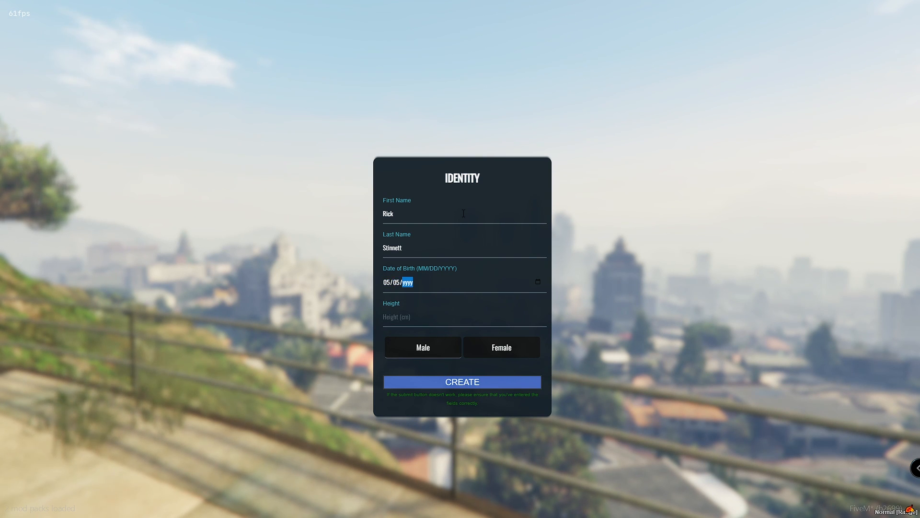
text(1995)
key(Tab)
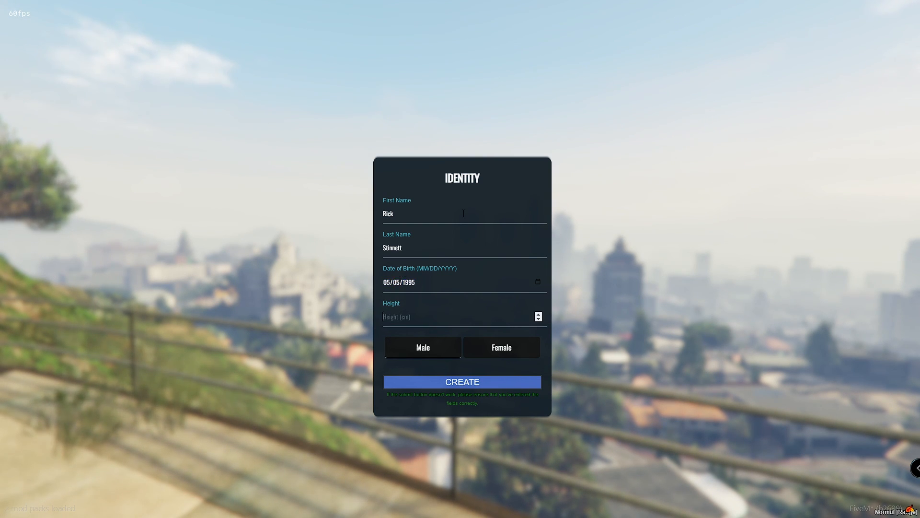
text(182)
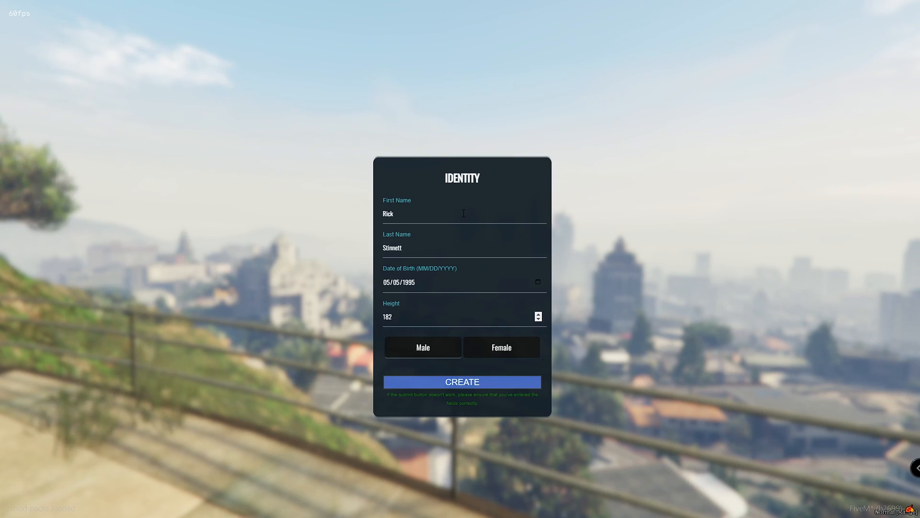
click(439, 378)
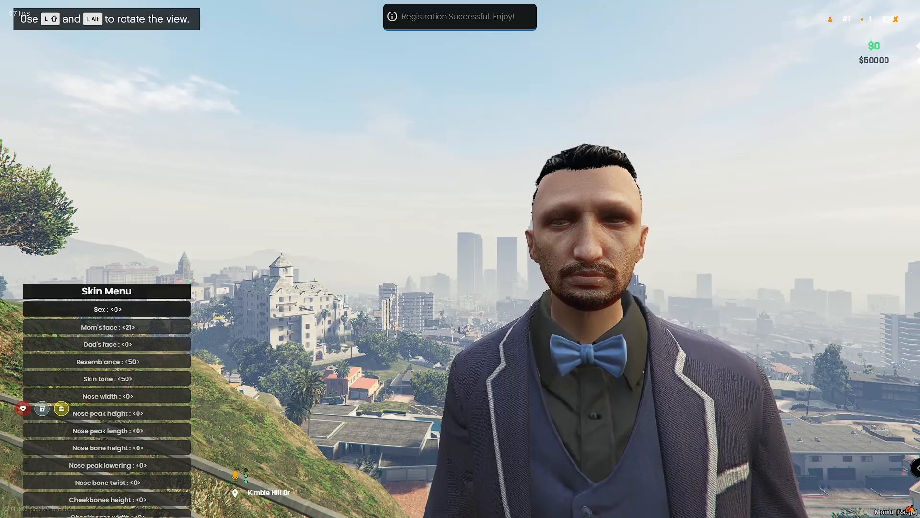
Step: Close the Skin Menu to spawn, then walk through the elevator lobby toward the glass doors
key(Return)
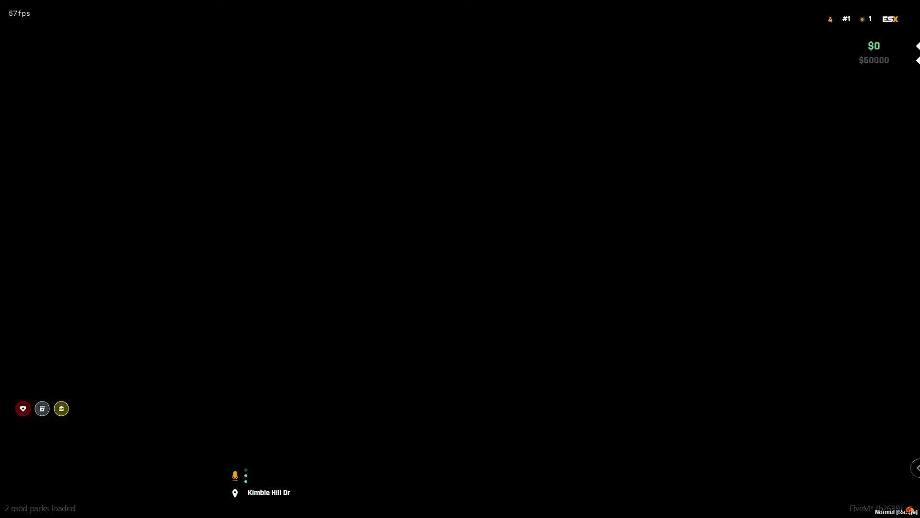
key(w)
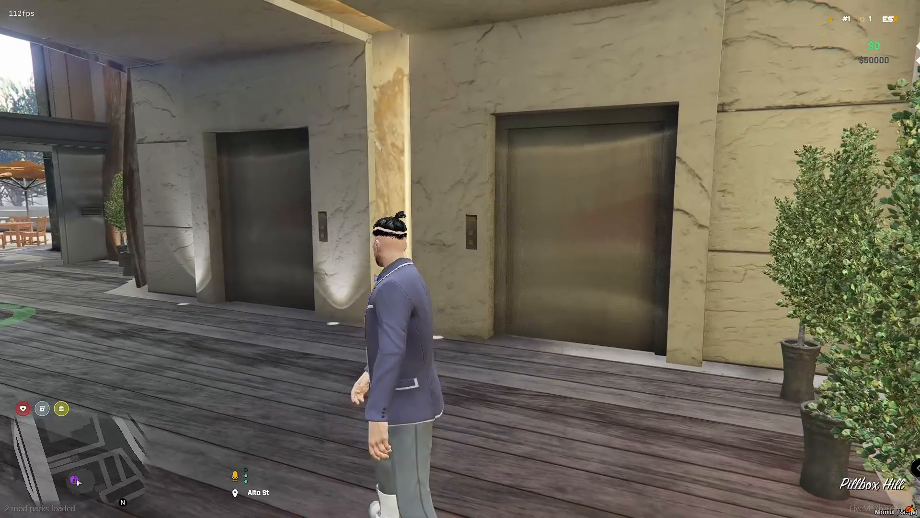
key(w)
key(s)
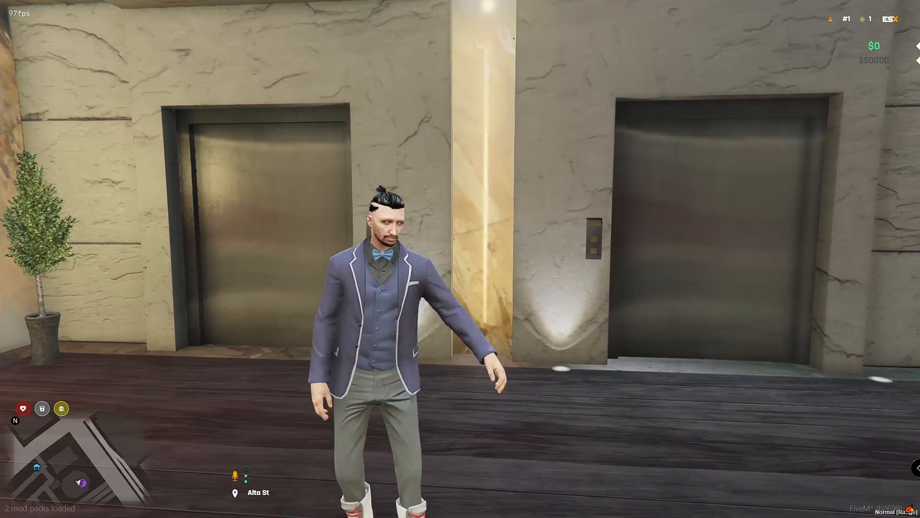
key(w)
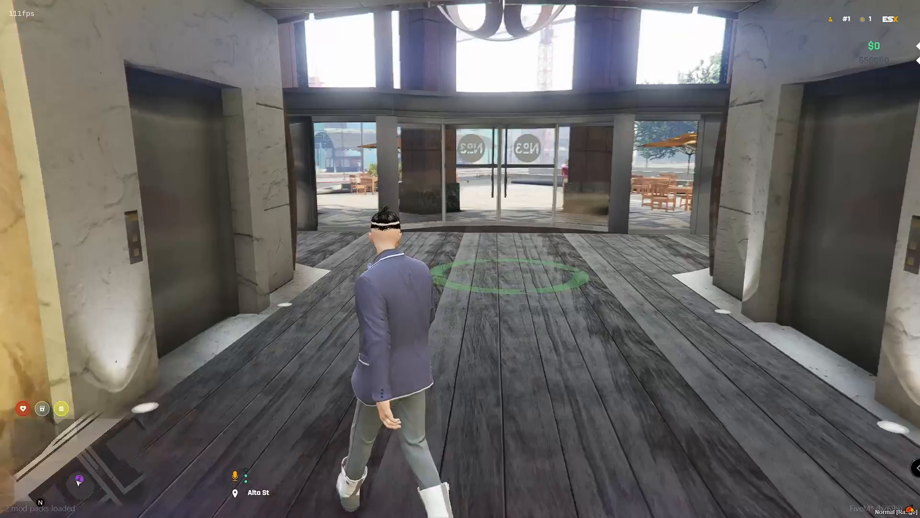